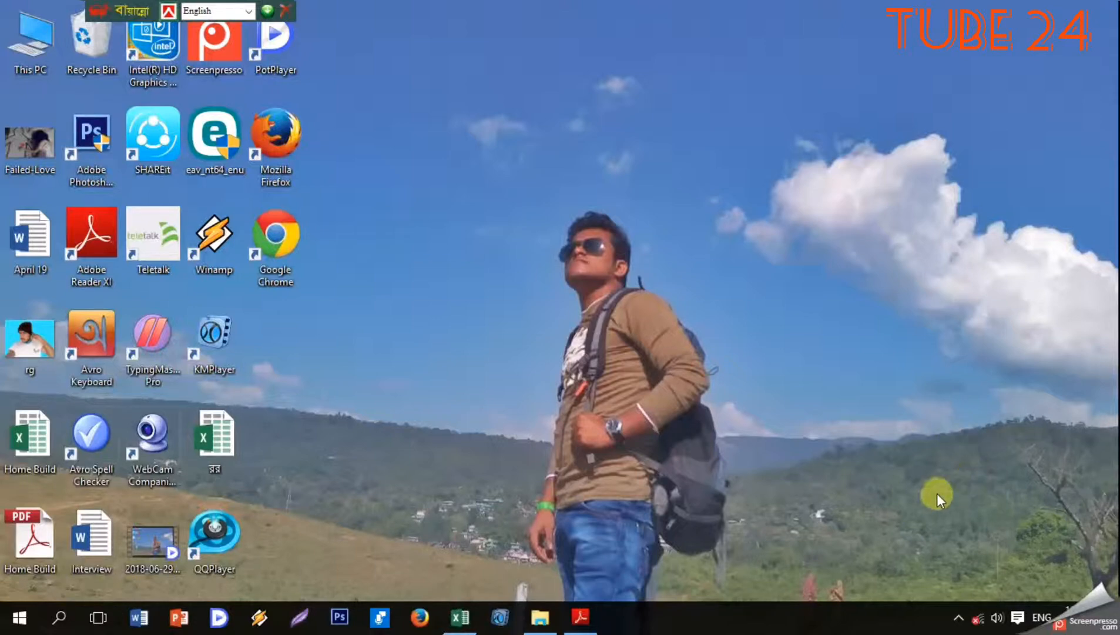
# Switch to the open Excel workbook and begin an IF formula in J10 that returns "4.00" when I10>=50.
pyautogui.click(467, 616)
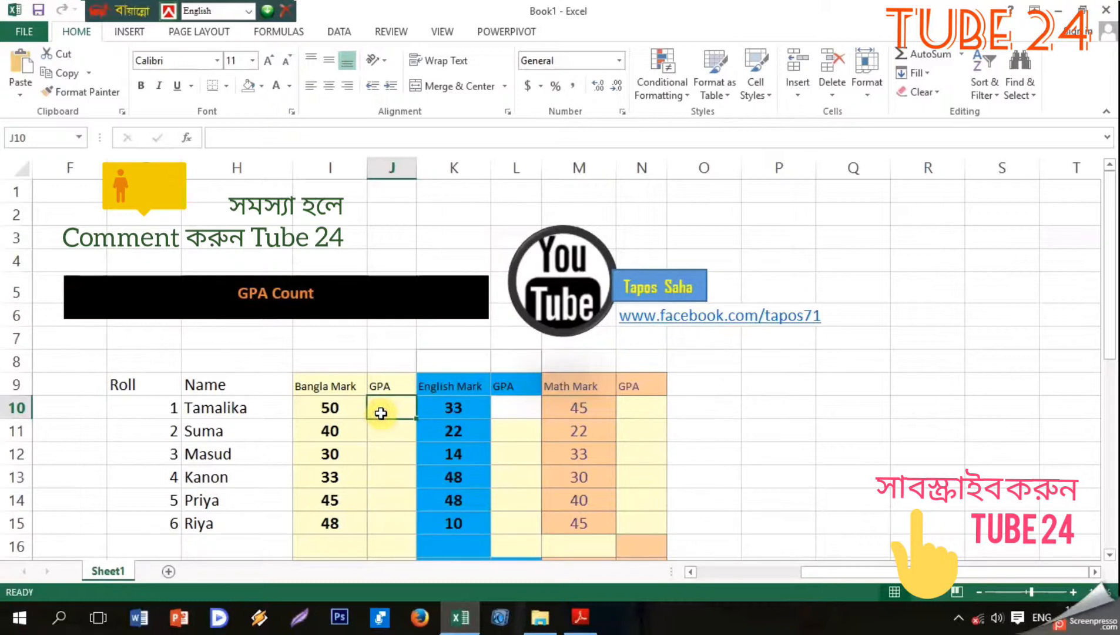
pyautogui.write('1')
pyautogui.press('BackSpace')
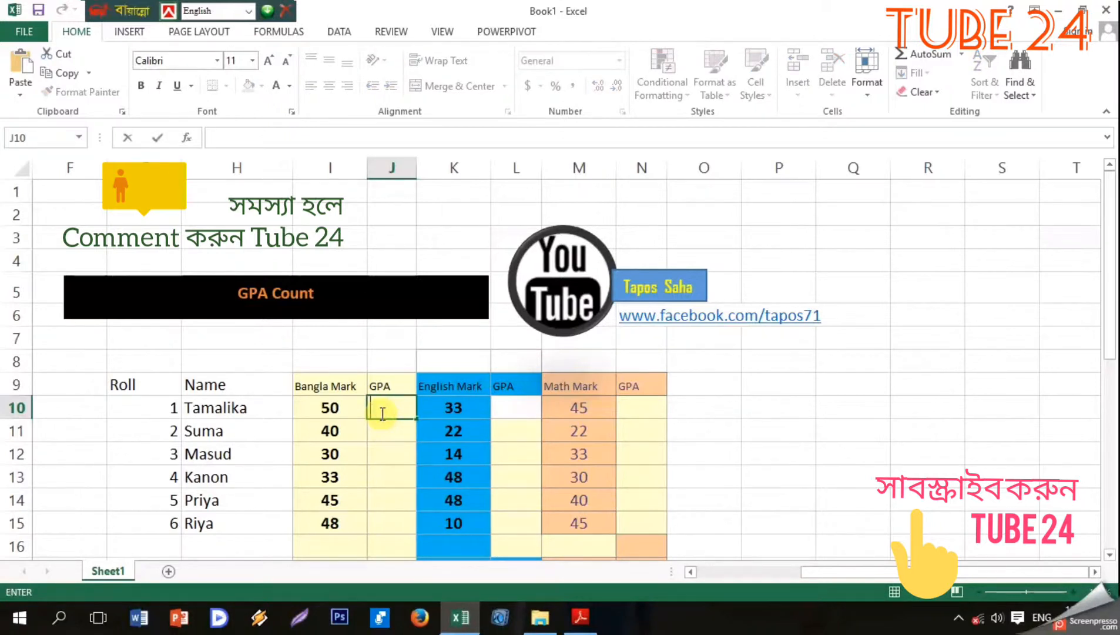
pyautogui.write('=I')
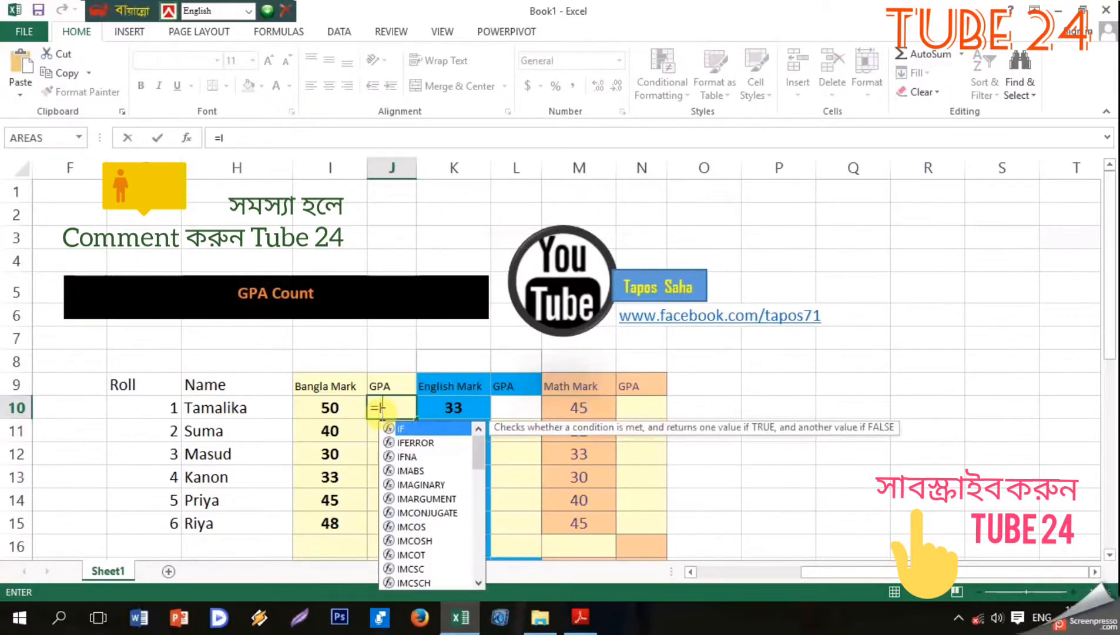
pyautogui.write('f(')
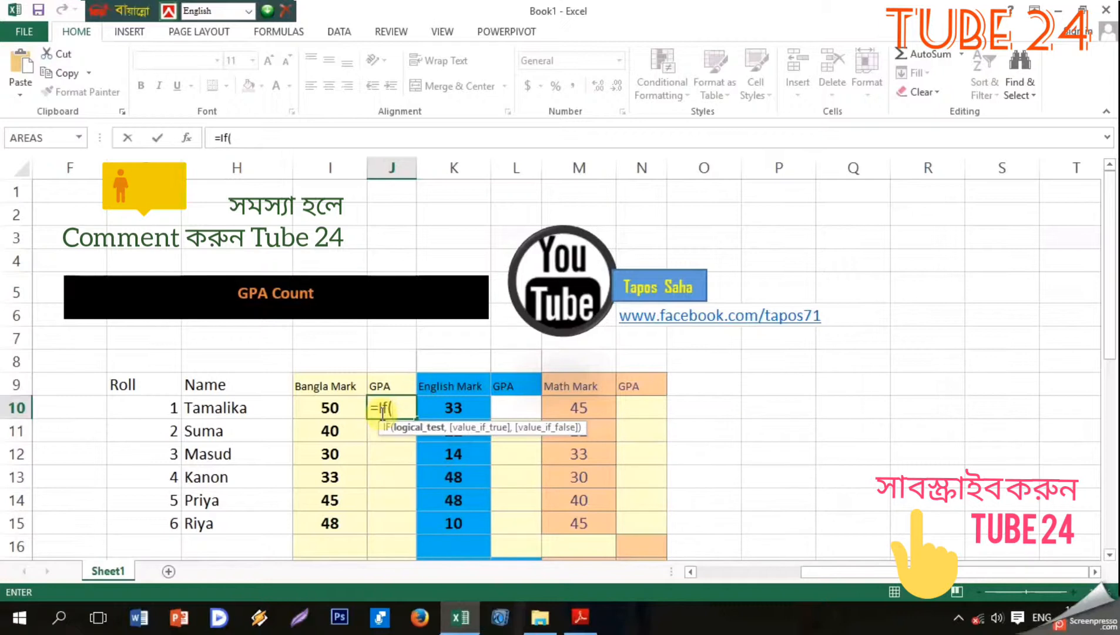
pyautogui.click(330, 411)
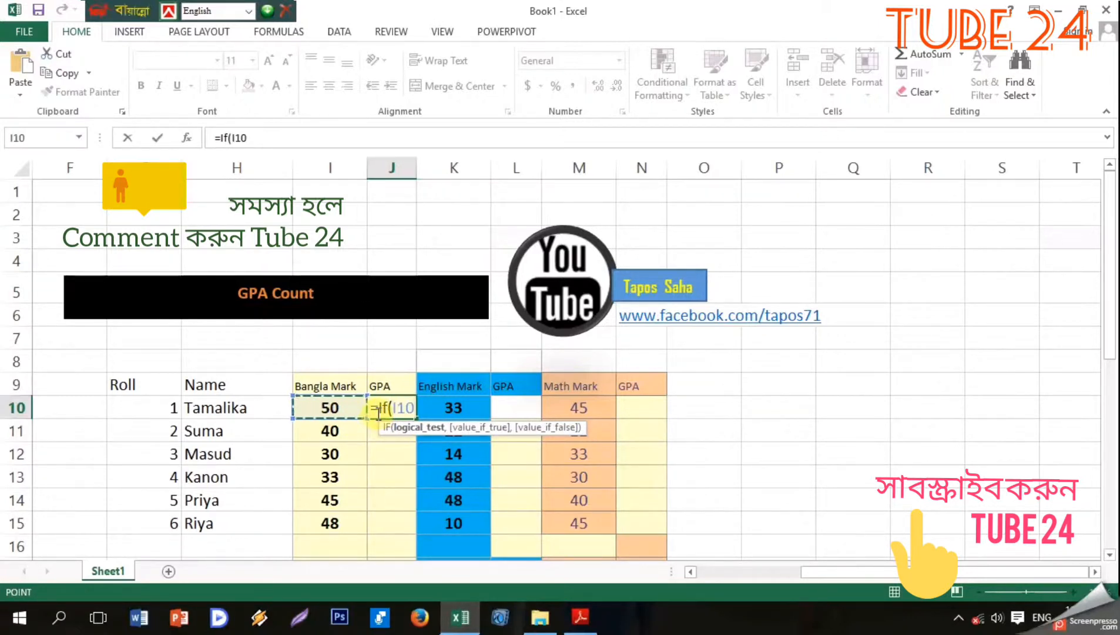
pyautogui.write('>')
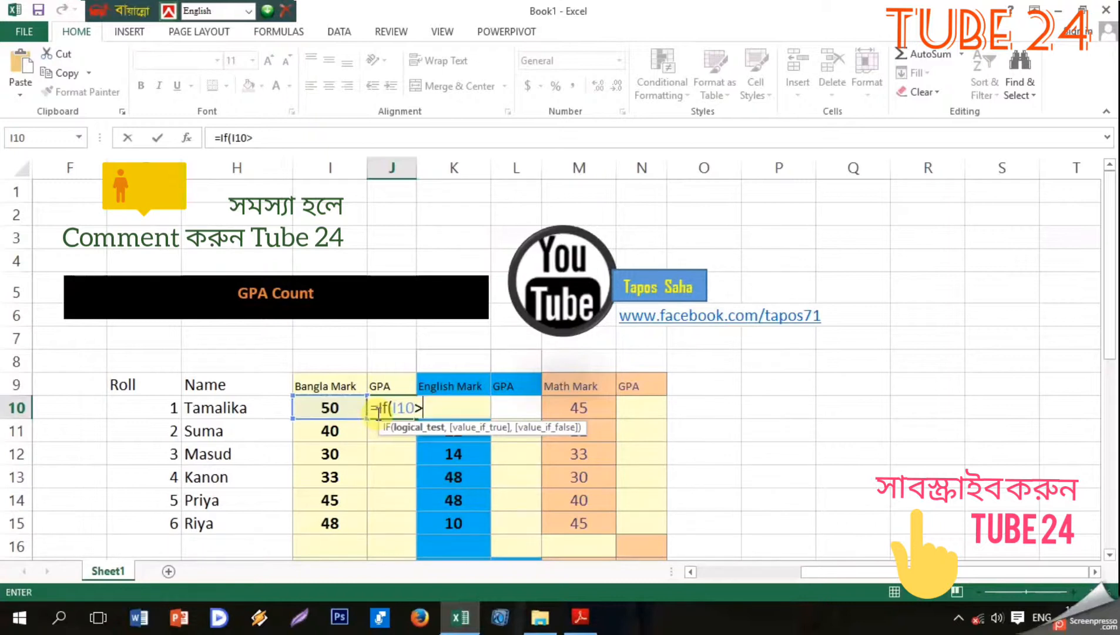
pyautogui.write('=50,')
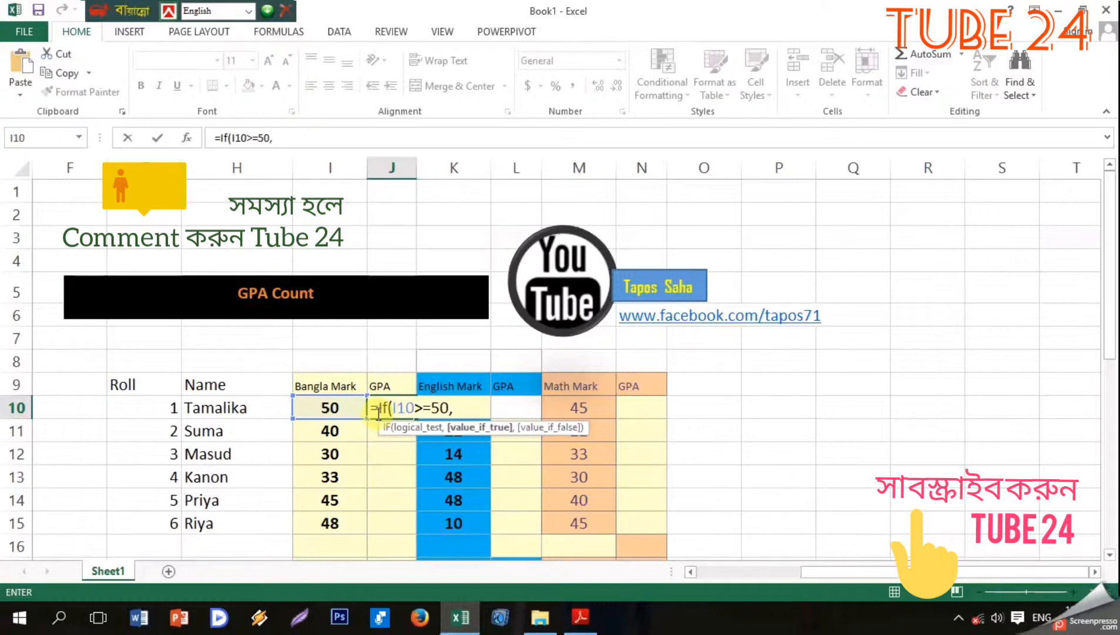
pyautogui.write('"4.00",')
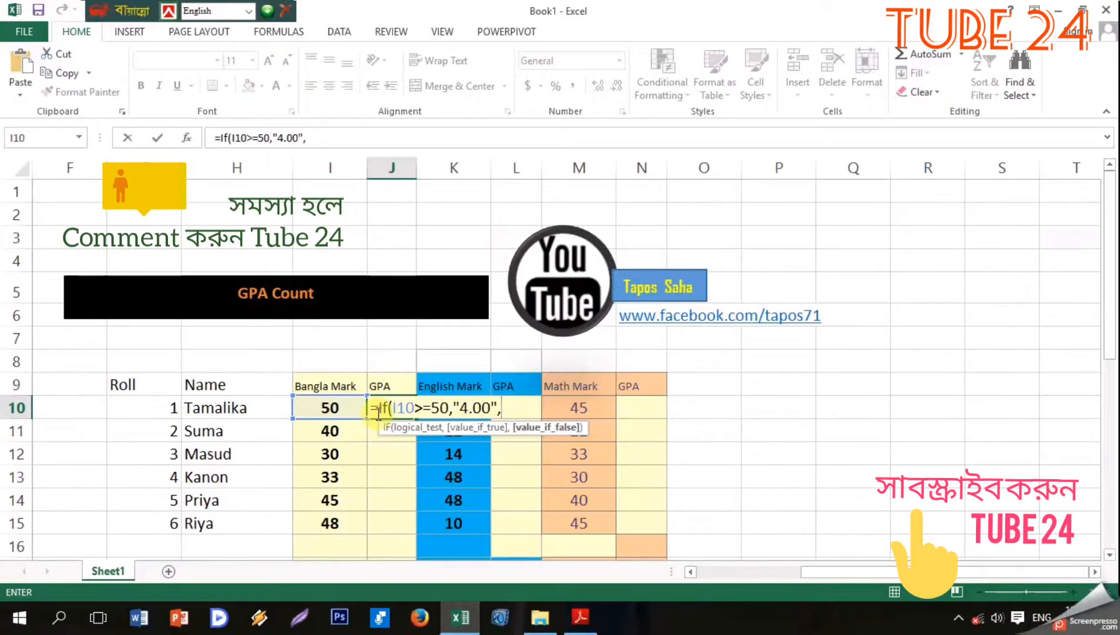
# Add a nested IF to the J10 formula that returns "3.00" when I10>=40.
pyautogui.write('If')
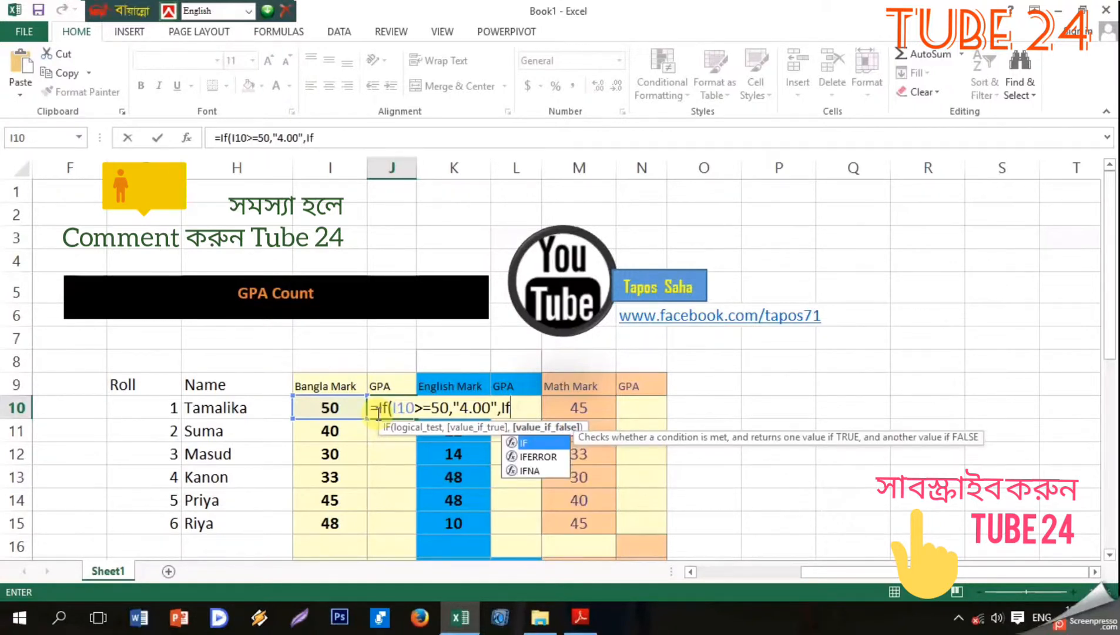
pyautogui.write('(')
pyautogui.click(329, 410)
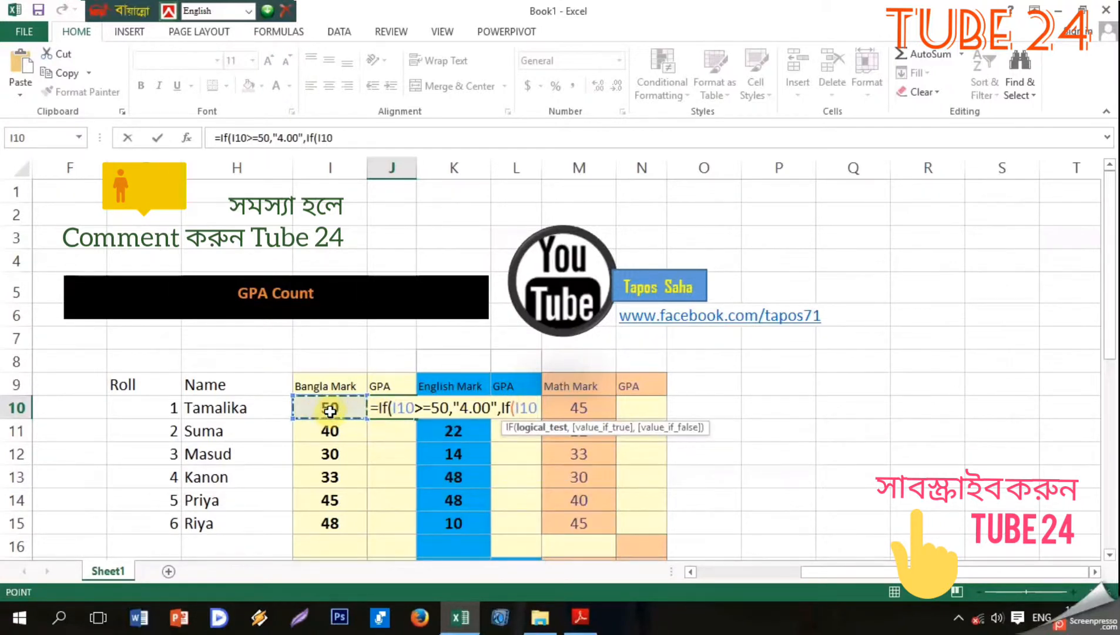
pyautogui.write('>')
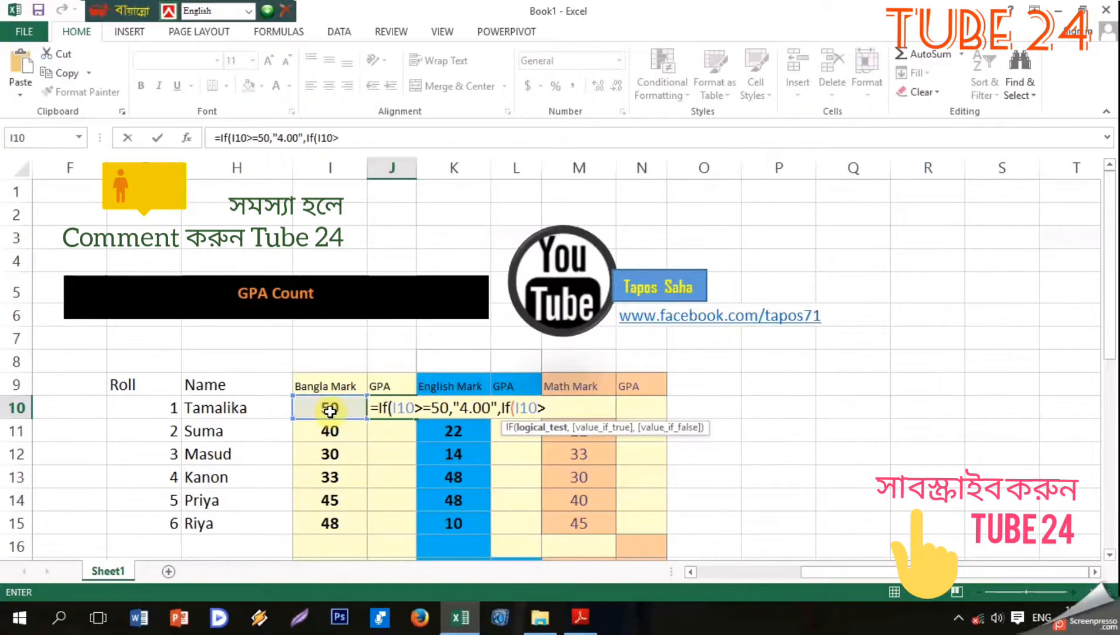
pyautogui.write('=40,"')
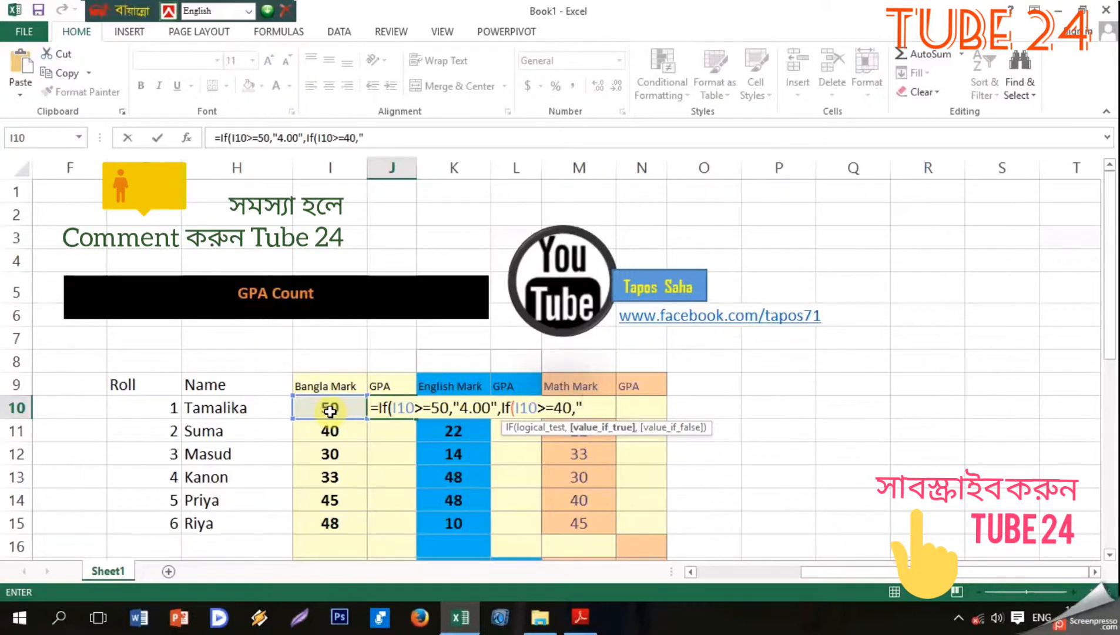
pyautogui.write('3.00",')
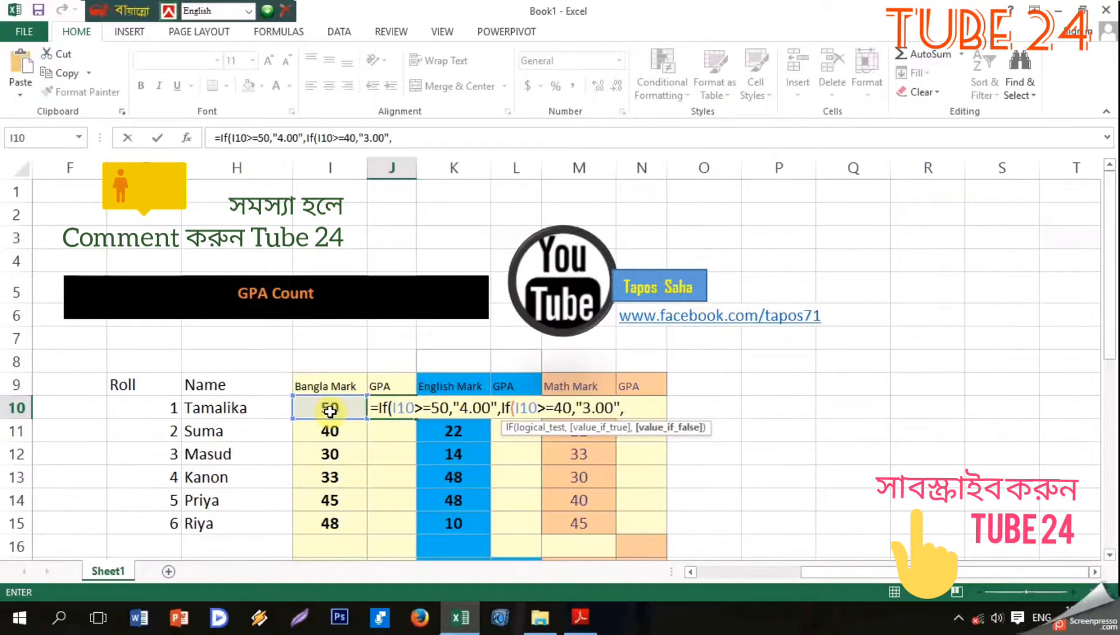
# Complete the J10 formula with a third nested IF returning "2.00" when I10>=30 and otherwise "00".
pyautogui.write('If(')
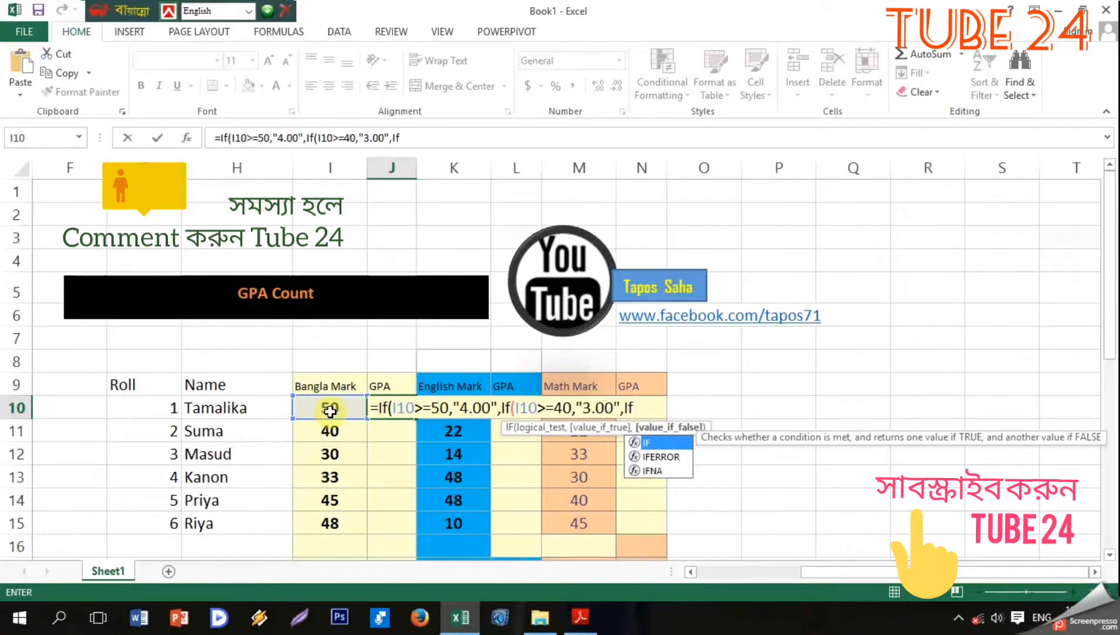
pyautogui.click(347, 408)
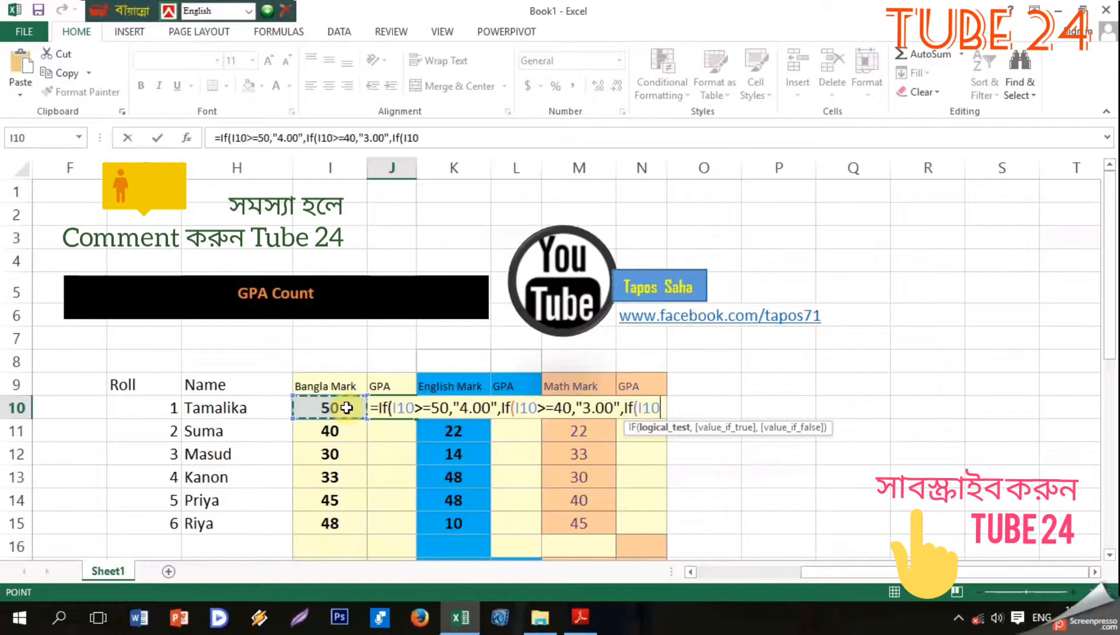
pyautogui.write('>=')
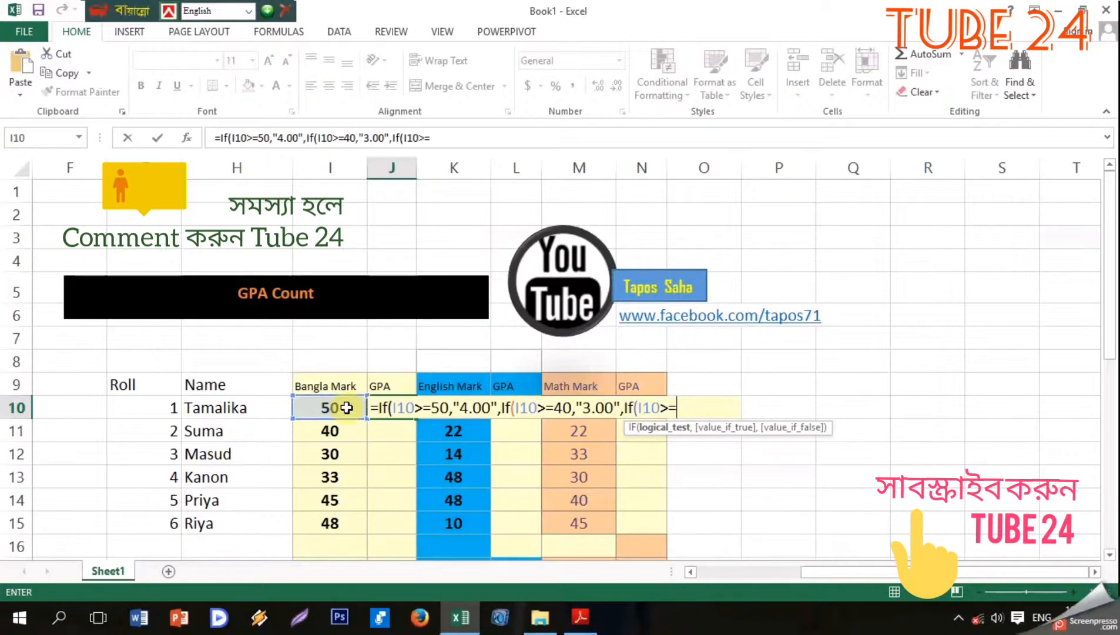
pyautogui.write('30,')
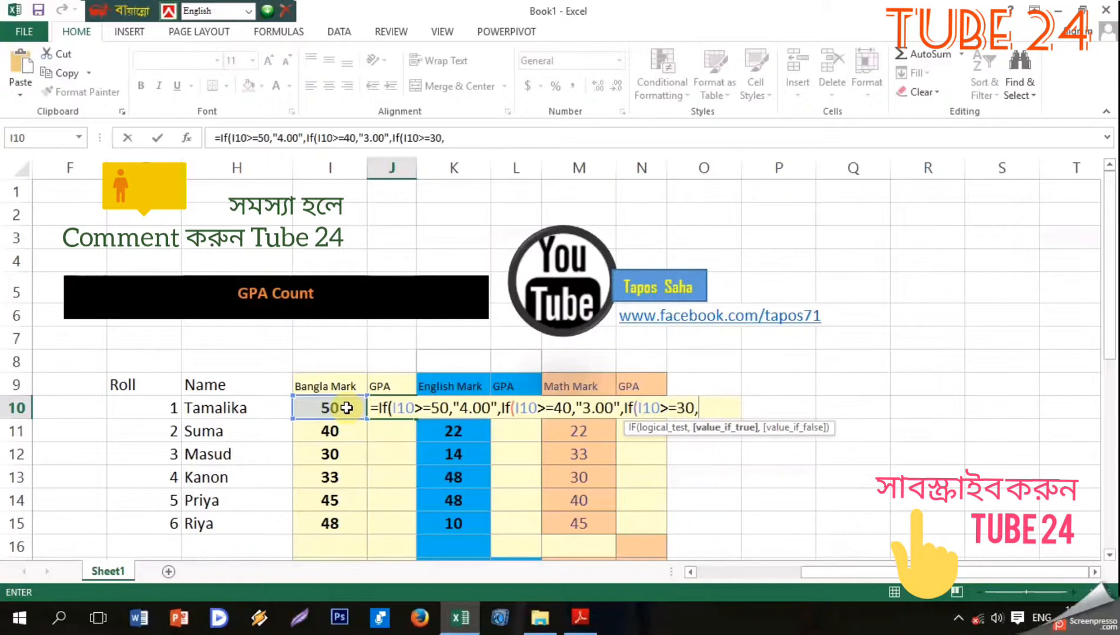
pyautogui.write('"2.00"')
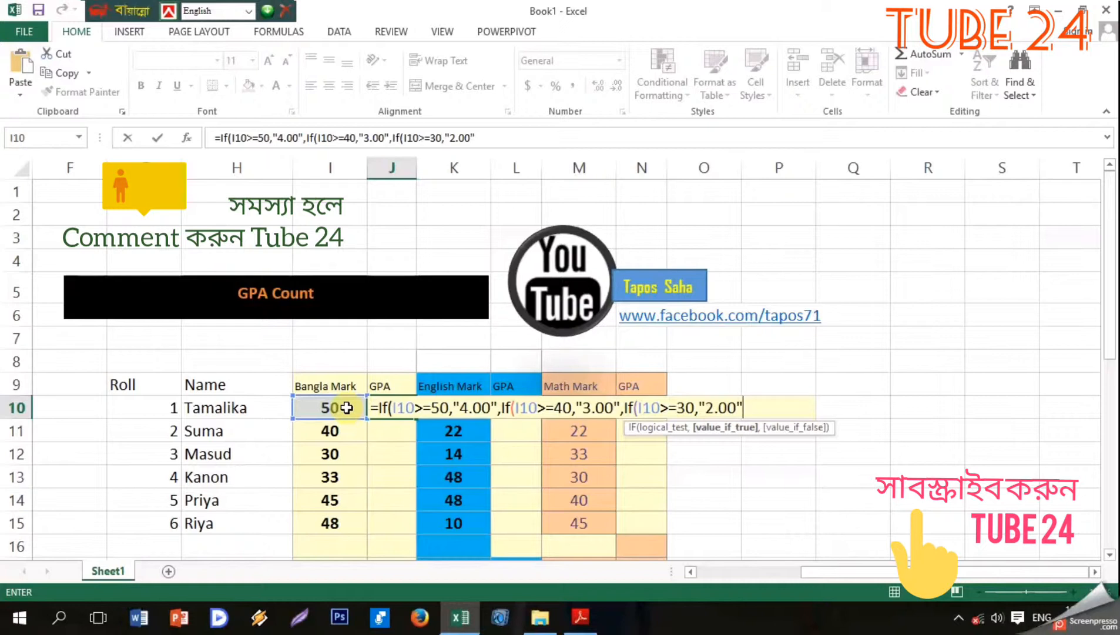
pyautogui.write(',"')
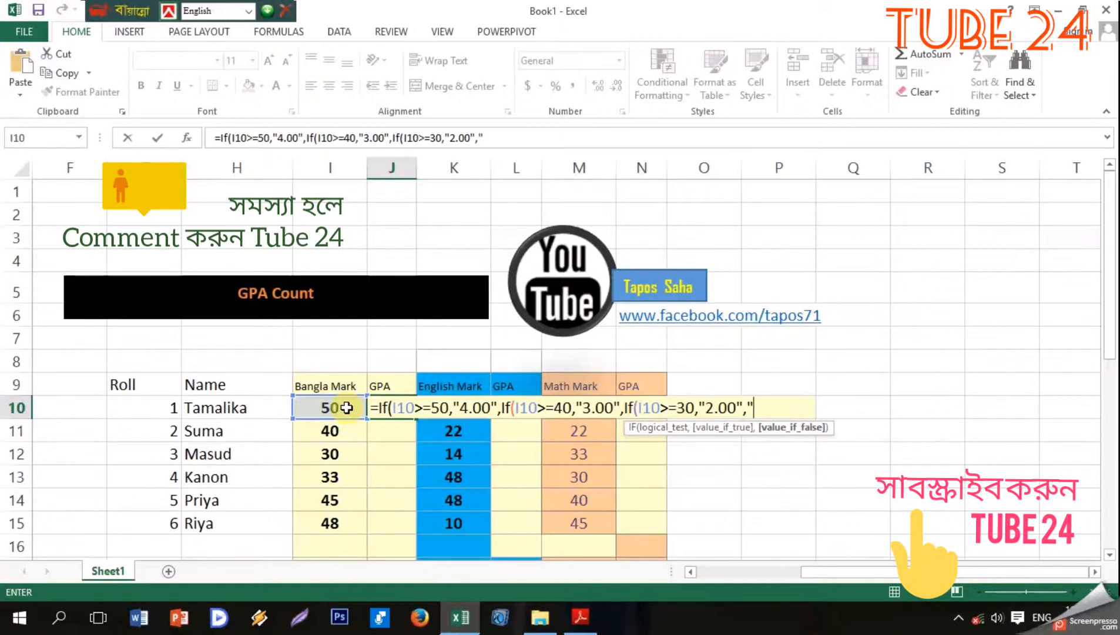
pyautogui.write('00")))')
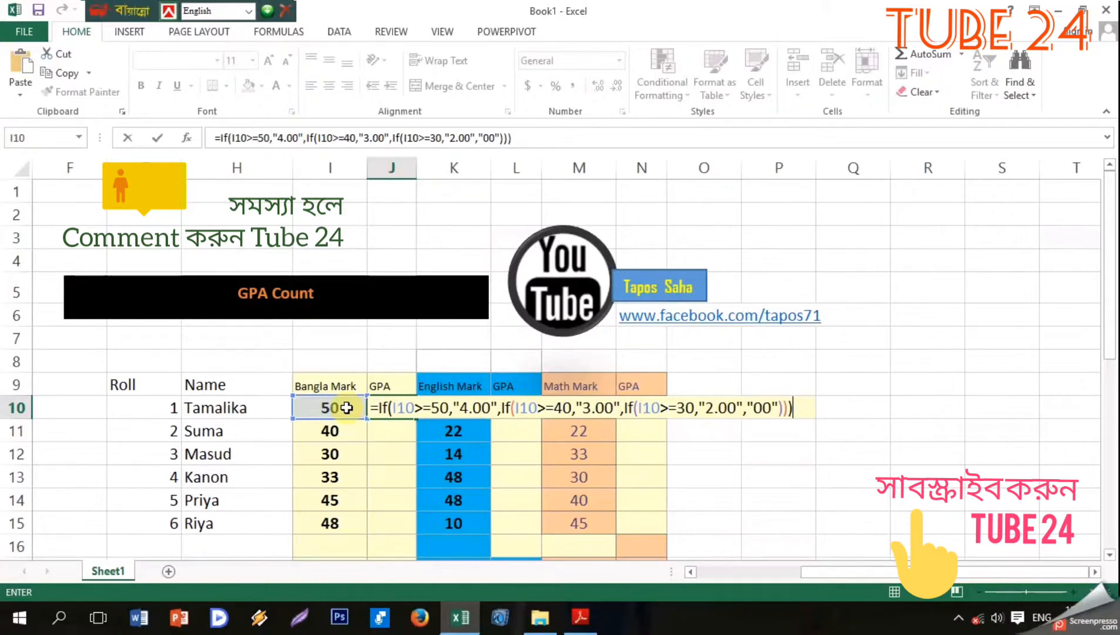
pyautogui.press('Return')
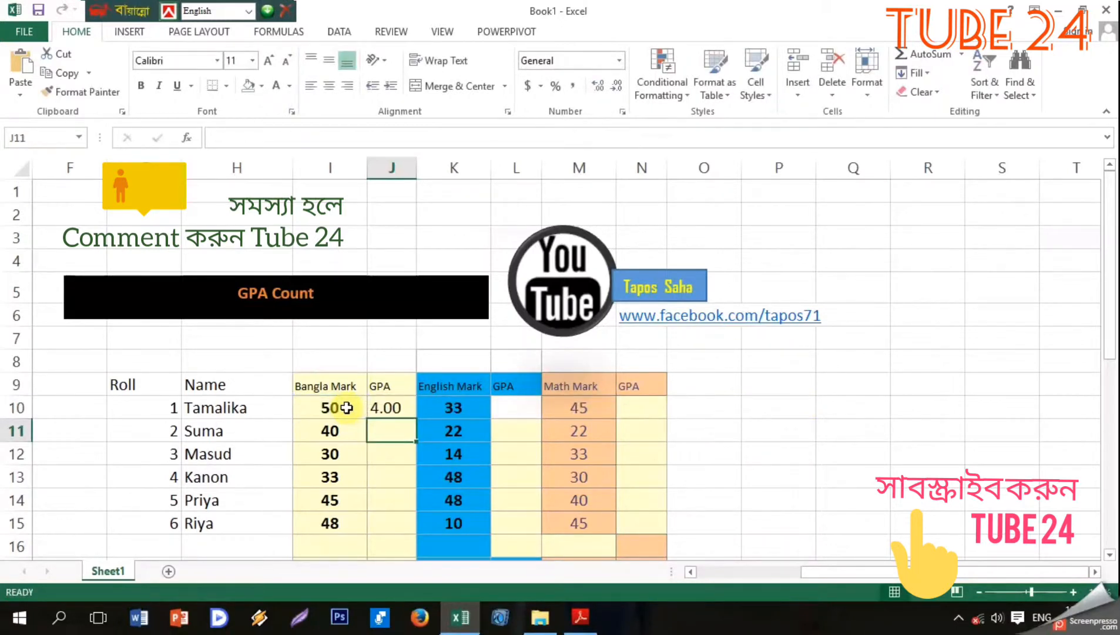
# Fill the Bangla GPA formula from J10 down to J15 for the remaining students.
pyautogui.click(381, 407)
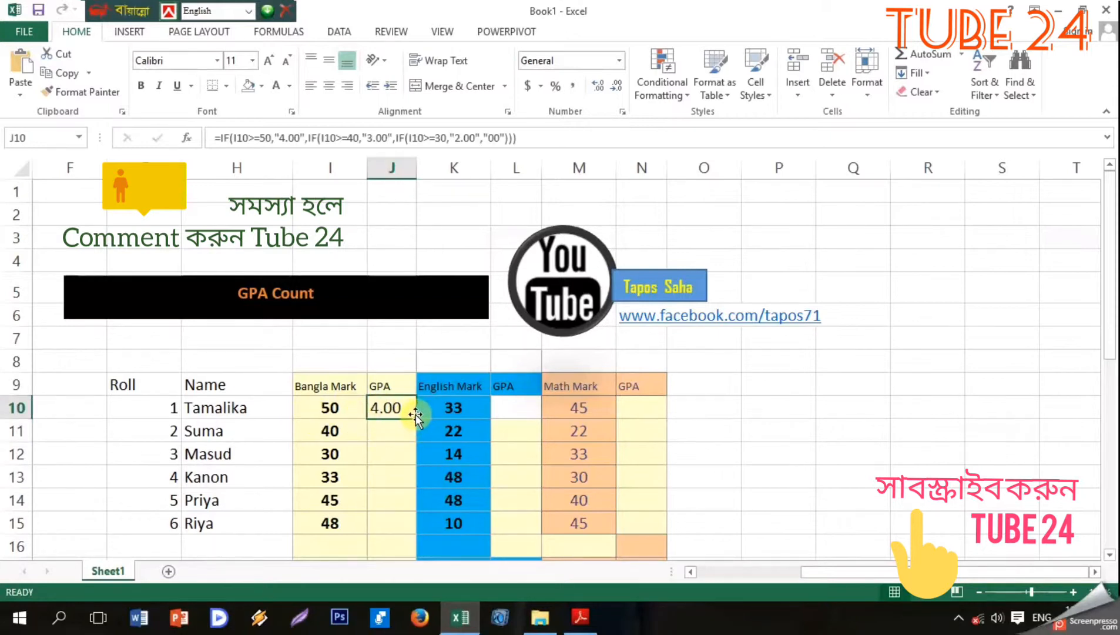
pyautogui.moveTo(416, 419); pyautogui.dragTo(401, 534)
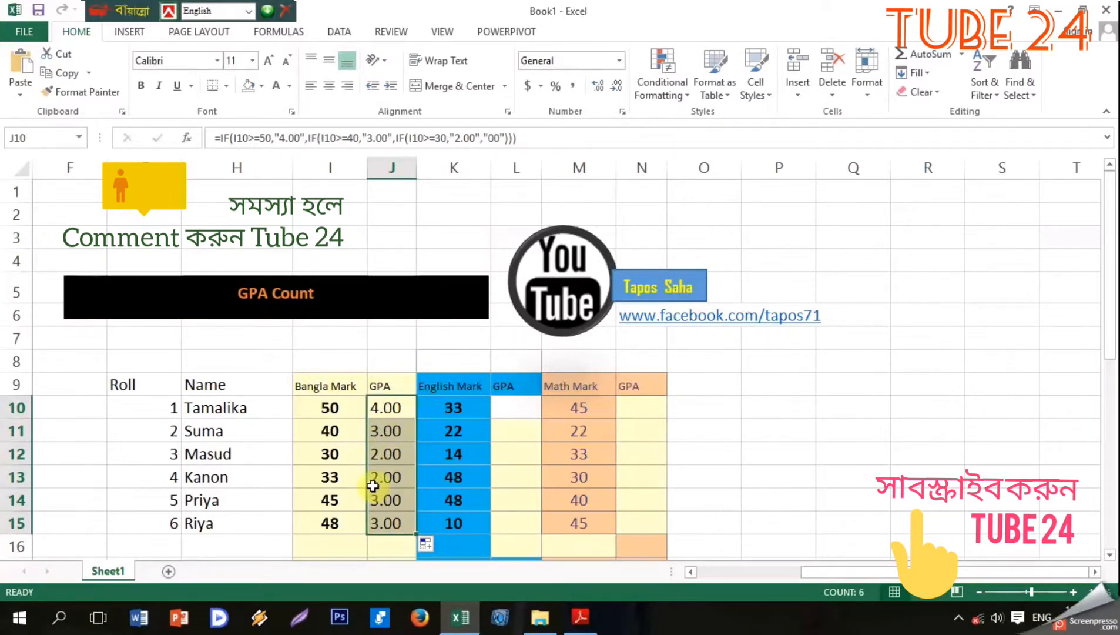
pyautogui.click(388, 408)
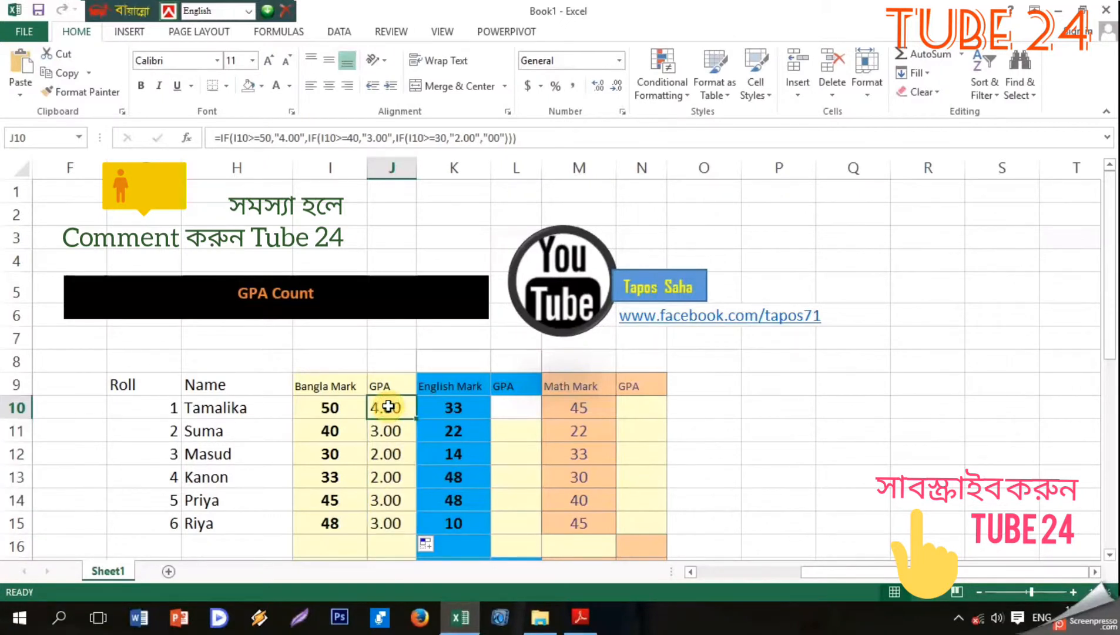
pyautogui.doubleClick(390, 407)
pyautogui.click(372, 476)
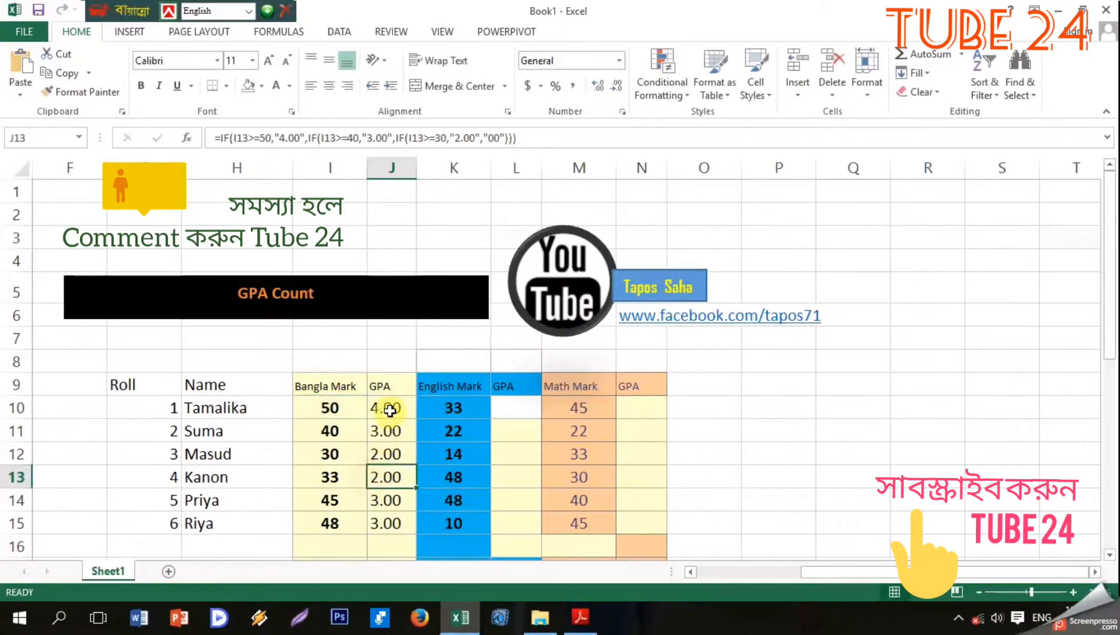
# Copy the GPA formula from J10 and paste it into L10 for English and N10 for Math.
pyautogui.click(387, 407)
pyautogui.rightClick(390, 411)
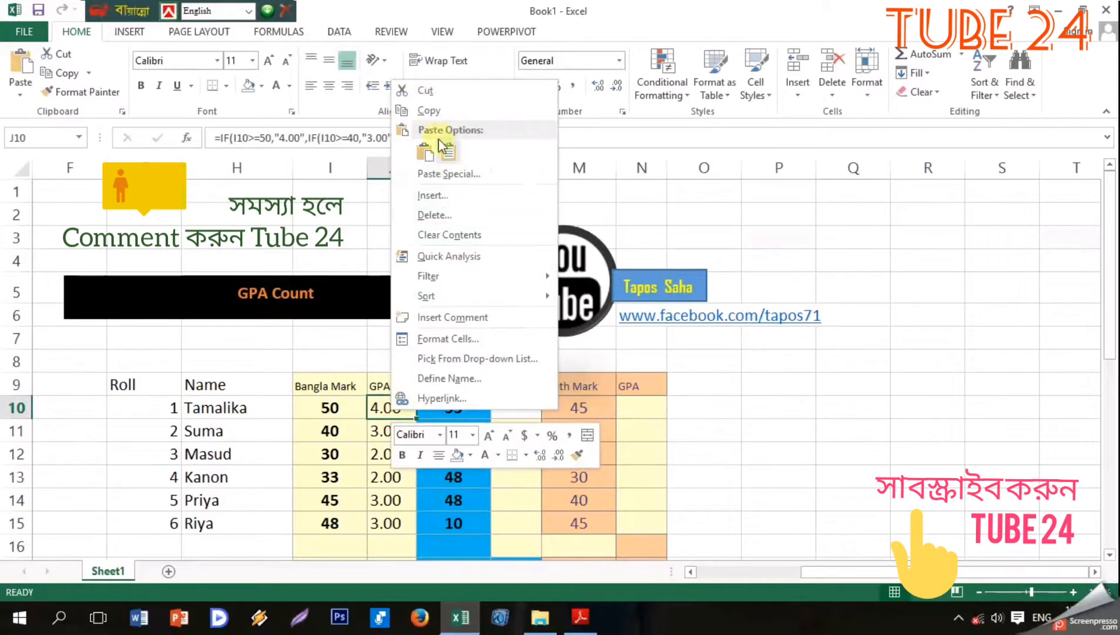
pyautogui.click(426, 110)
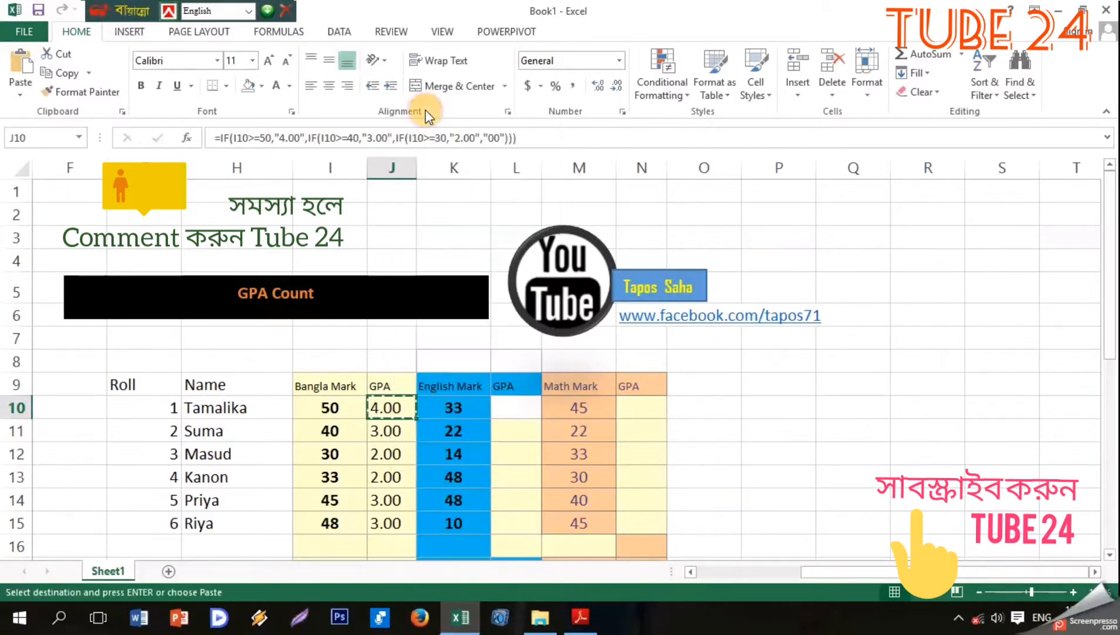
pyautogui.click(508, 414)
pyautogui.rightClick(506, 414)
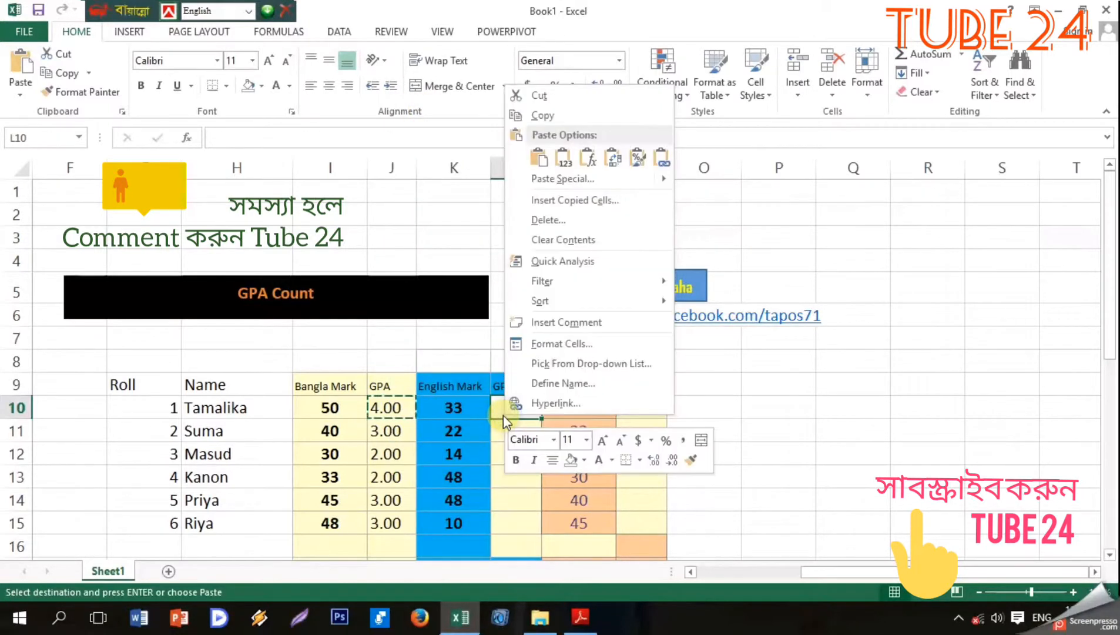
pyautogui.click(542, 162)
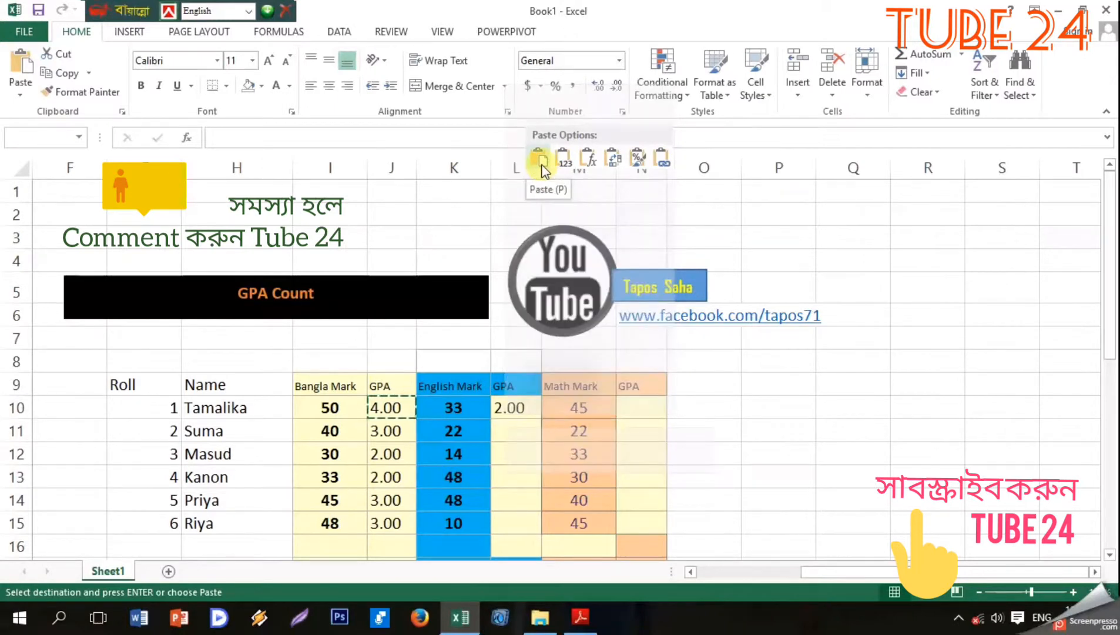
pyautogui.click(626, 413)
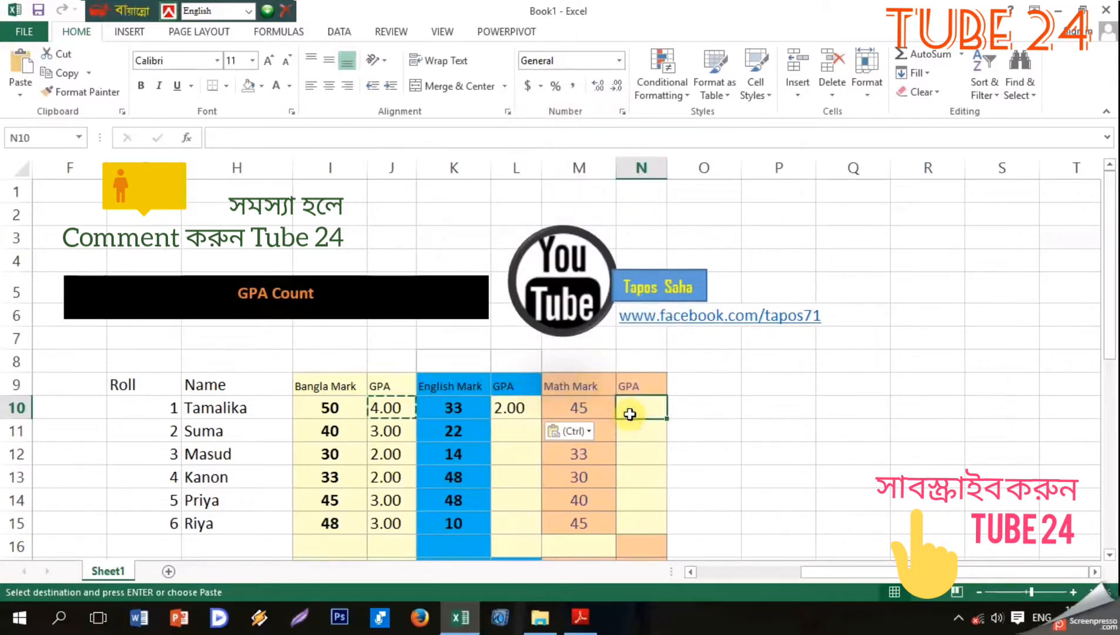
pyautogui.rightClick(626, 413)
pyautogui.click(670, 160)
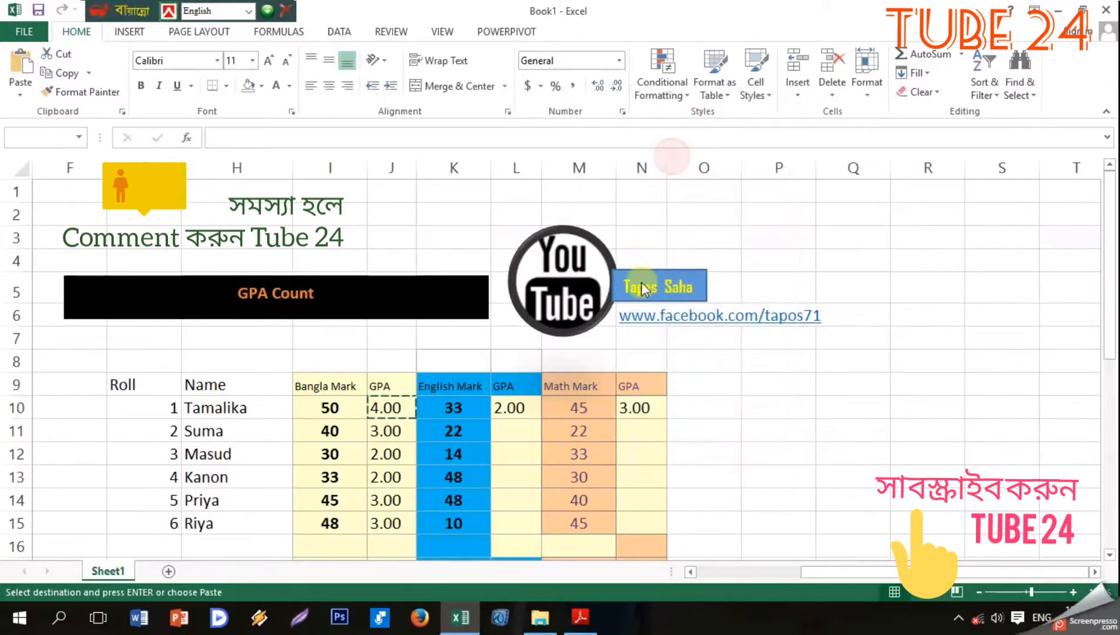
# Fill the English GPA formula from L10 down to L15 and the Math GPA formula from N10 down to N15.
pyautogui.click(511, 412)
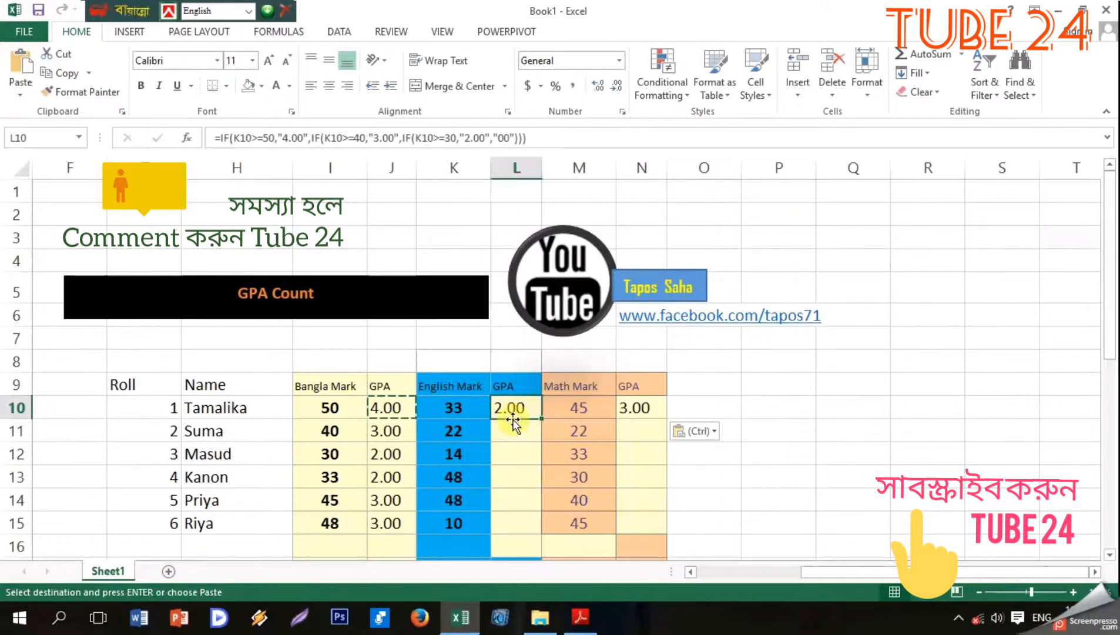
pyautogui.moveTo(540, 419); pyautogui.dragTo(532, 532)
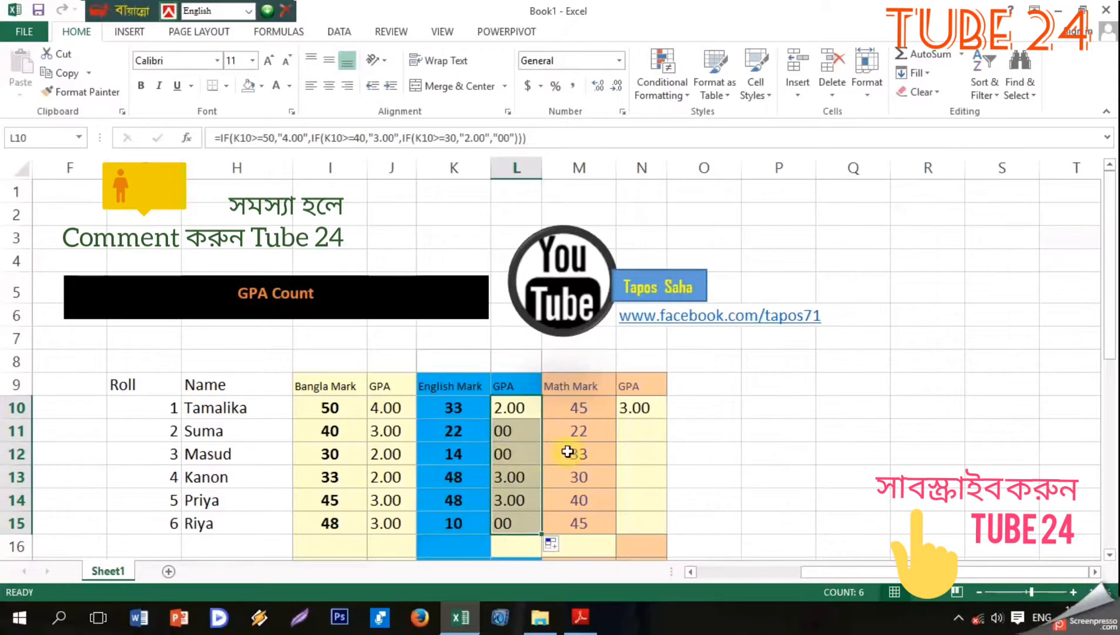
pyautogui.click(639, 399)
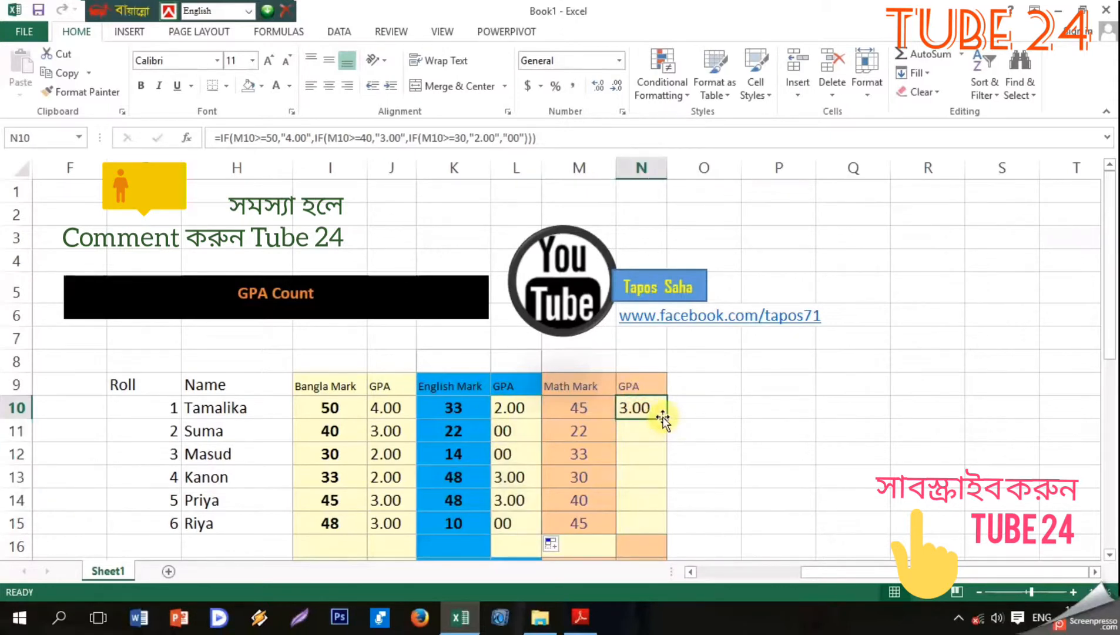
pyautogui.moveTo(667, 419); pyautogui.dragTo(661, 534)
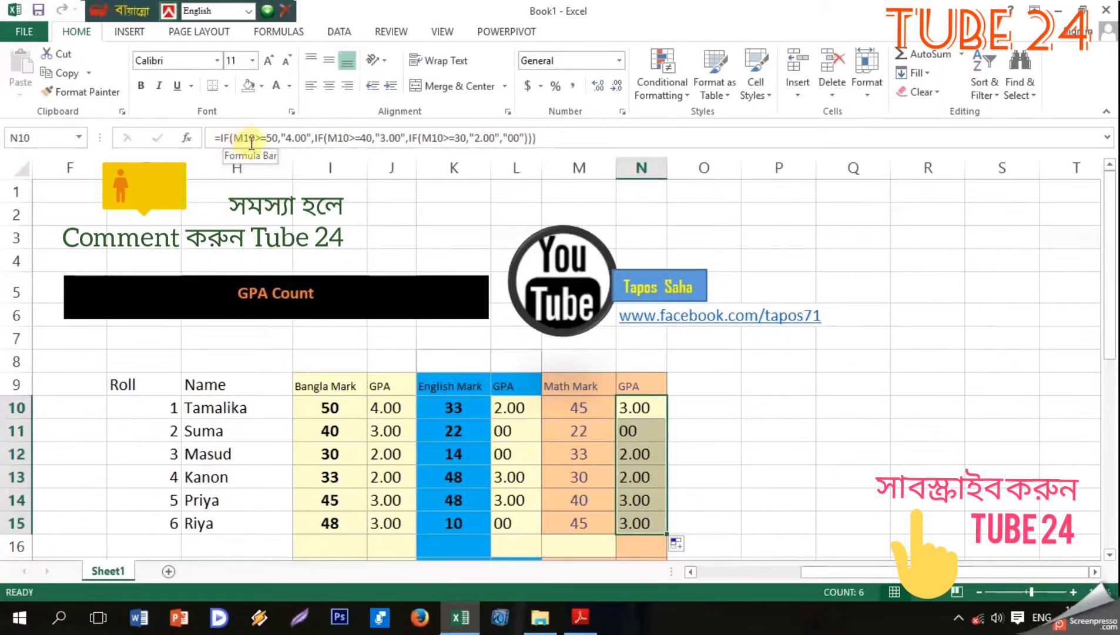
# In the J10 formula, replace the result for I10>=50 with "red".
pyautogui.doubleClick(334, 412)
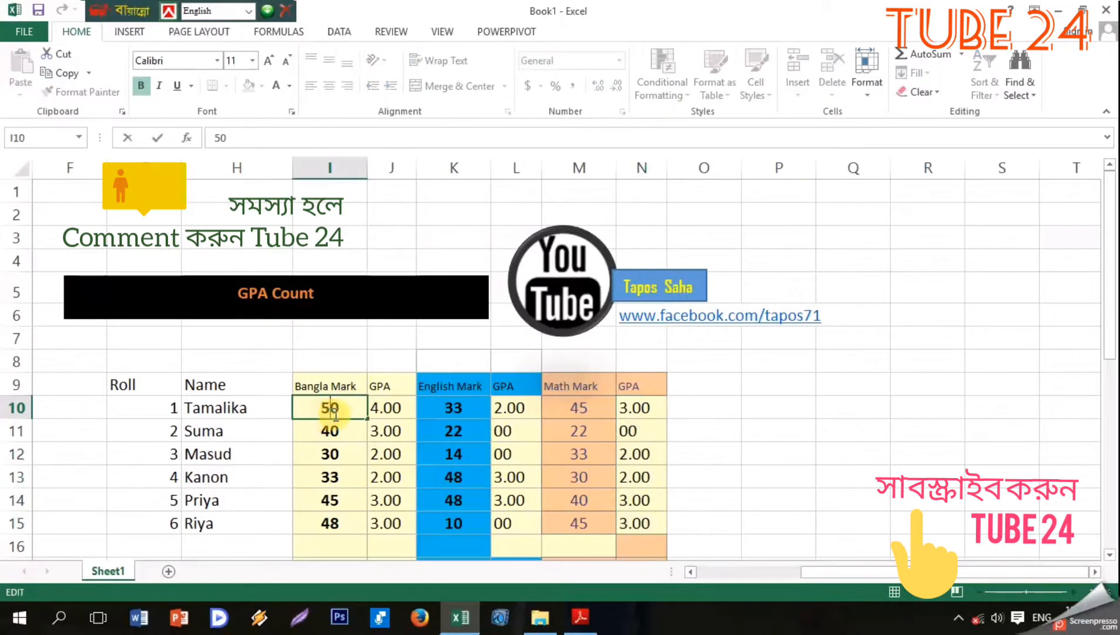
pyautogui.click(391, 400)
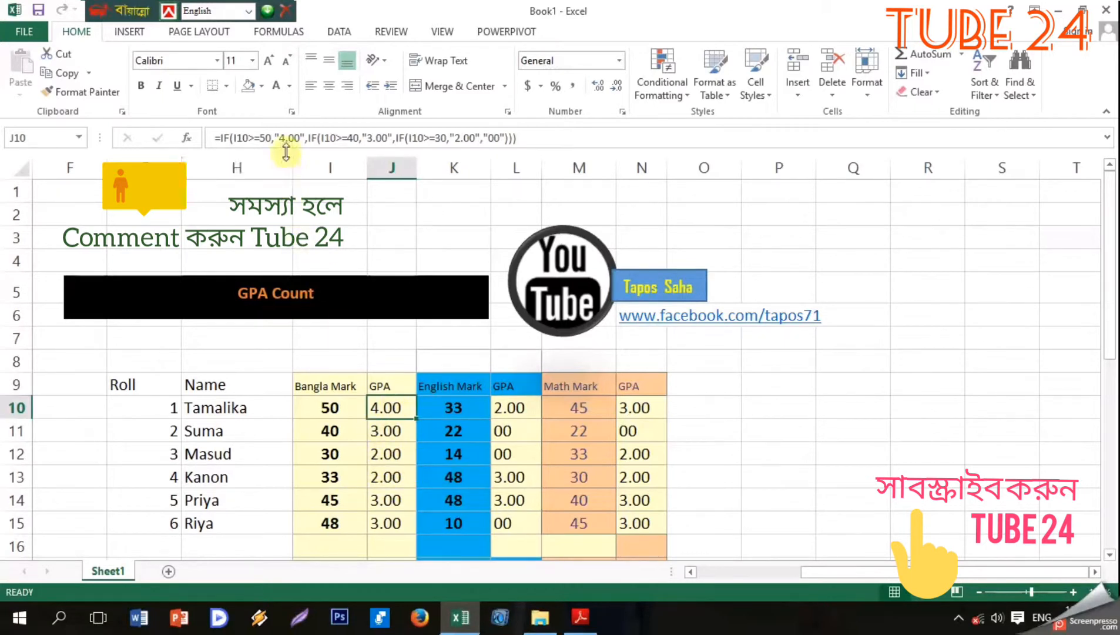
pyautogui.click(300, 138)
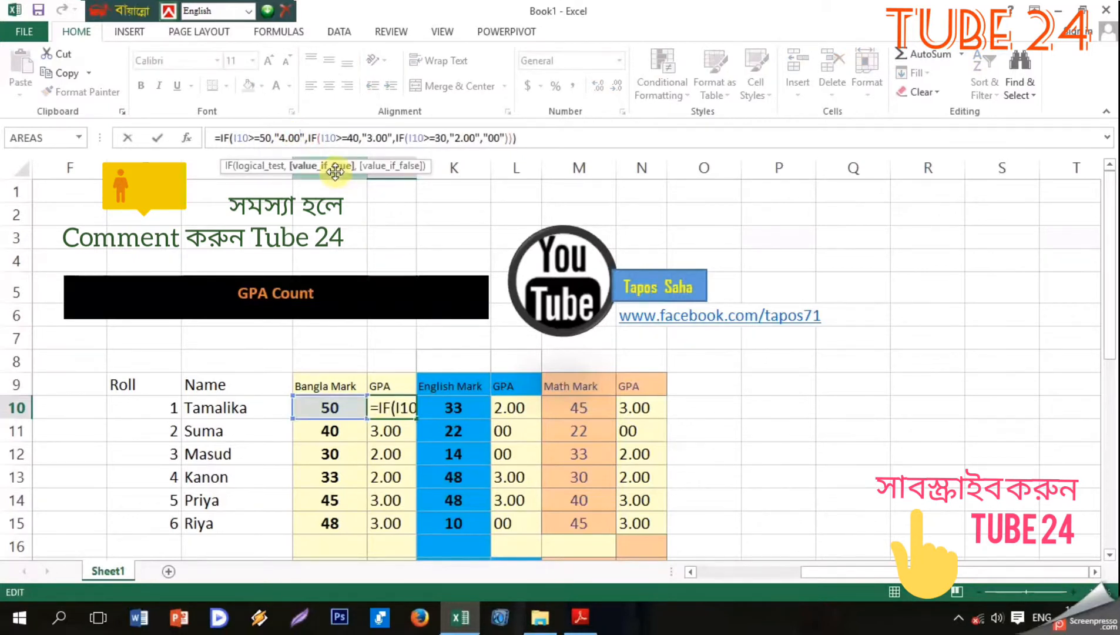
pyautogui.press('BackSpace')
pyautogui.press('BackSpace')
pyautogui.press('BackSpace')
pyautogui.press('BackSpace')
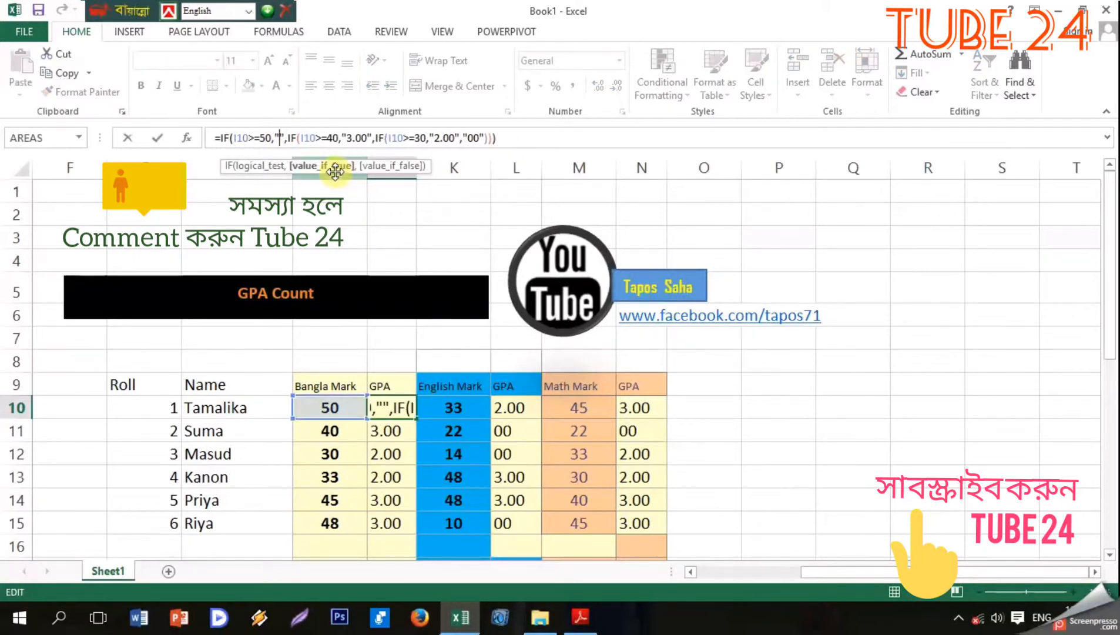
pyautogui.write('red')
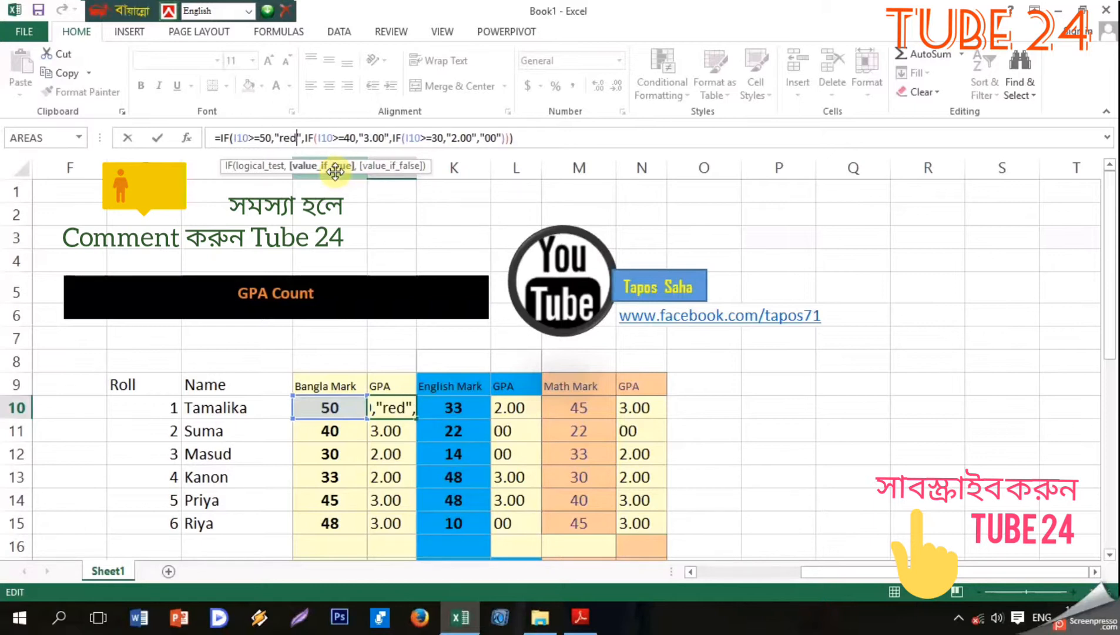
# Change the J10 formula's result for I10>=40 to "White".
pyautogui.click(384, 138)
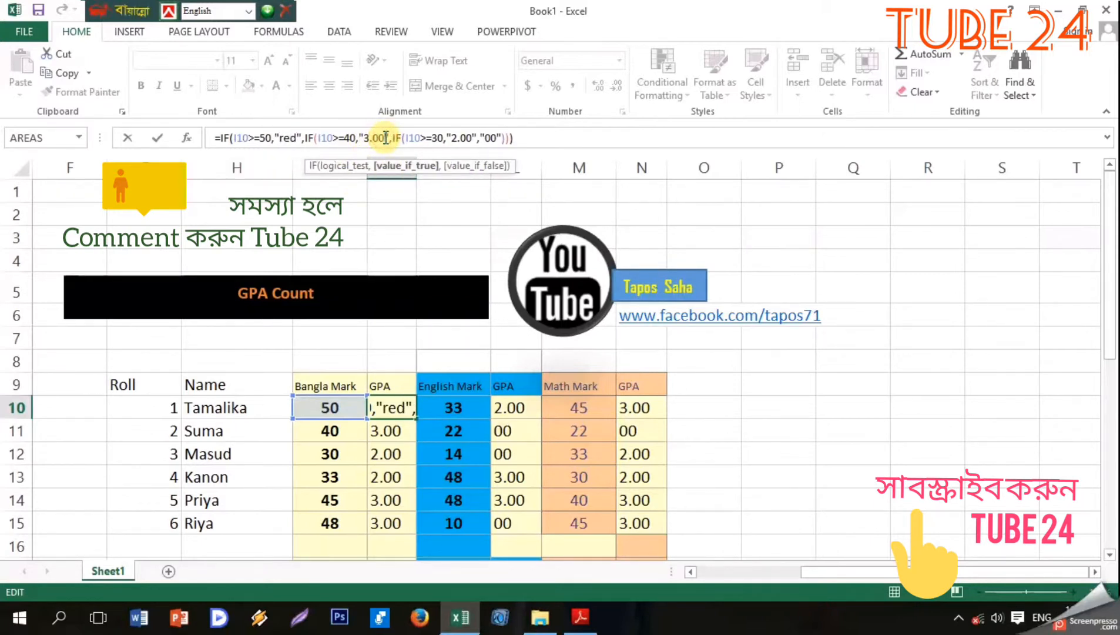
pyautogui.press('BackSpace')
pyautogui.press('BackSpace')
pyautogui.press('BackSpace')
pyautogui.press('BackSpace')
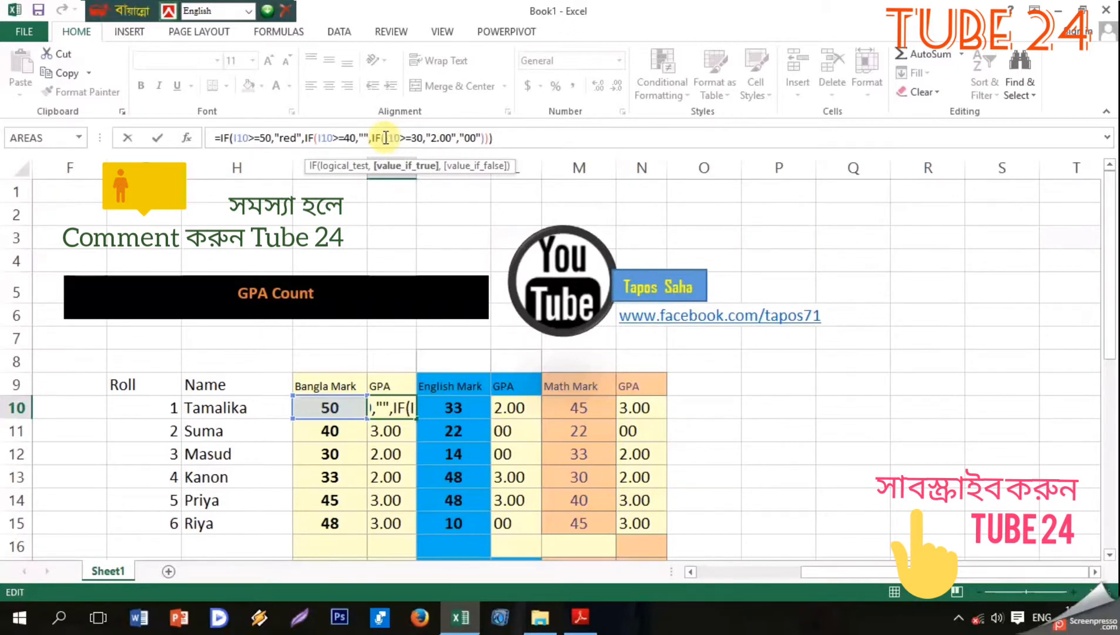
pyautogui.write('White')
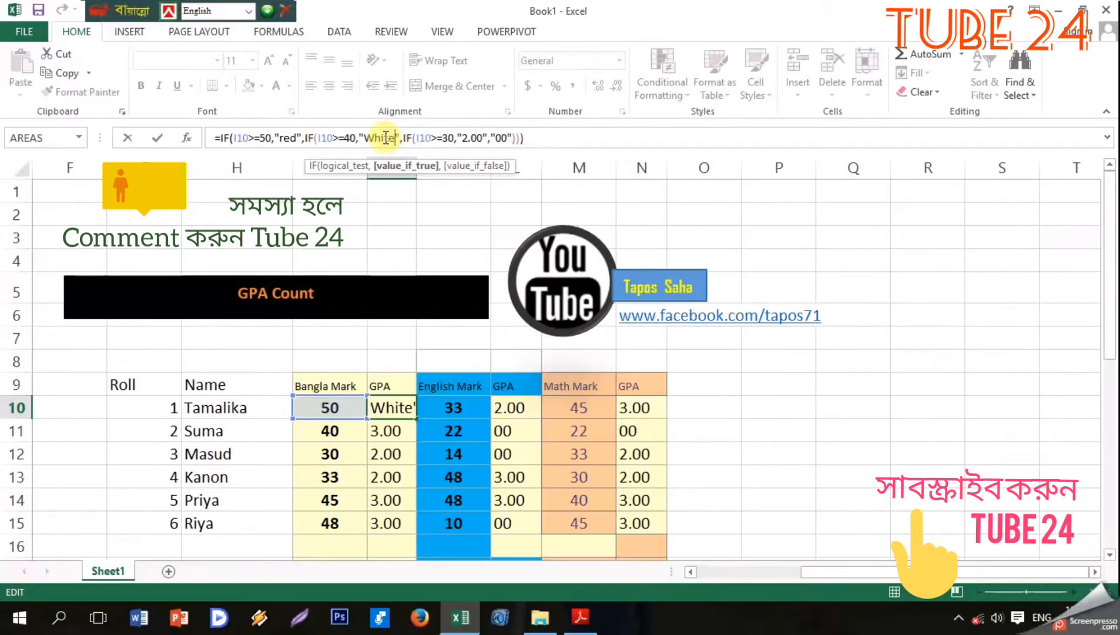
# Make the I10>=30 condition in the J10 formula return "green".
pyautogui.click(484, 138)
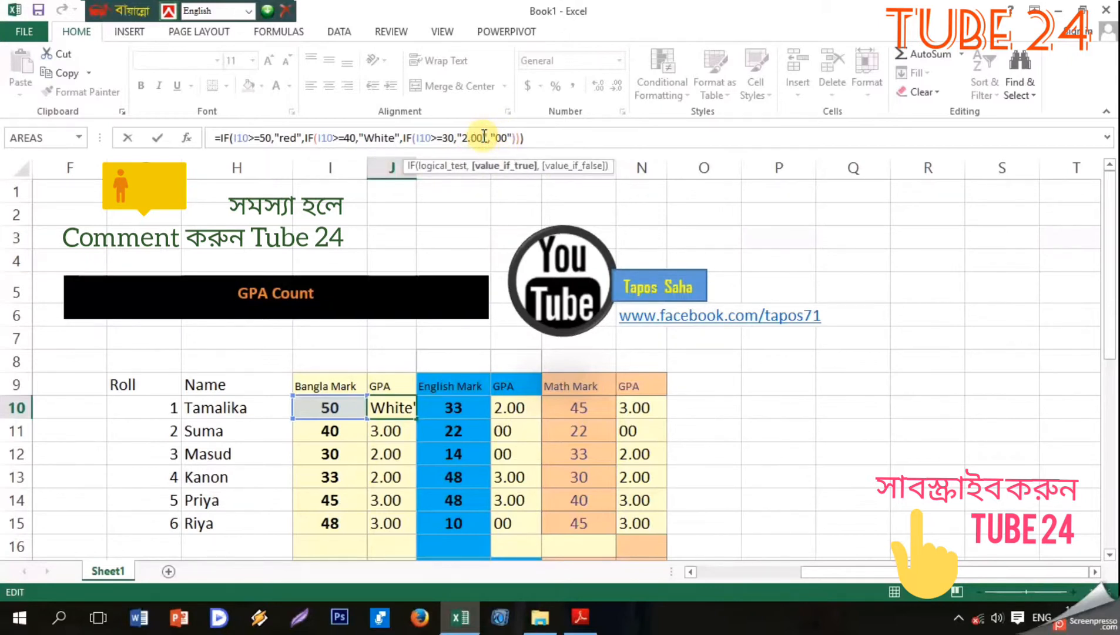
pyautogui.press('BackSpace')
pyautogui.press('BackSpace')
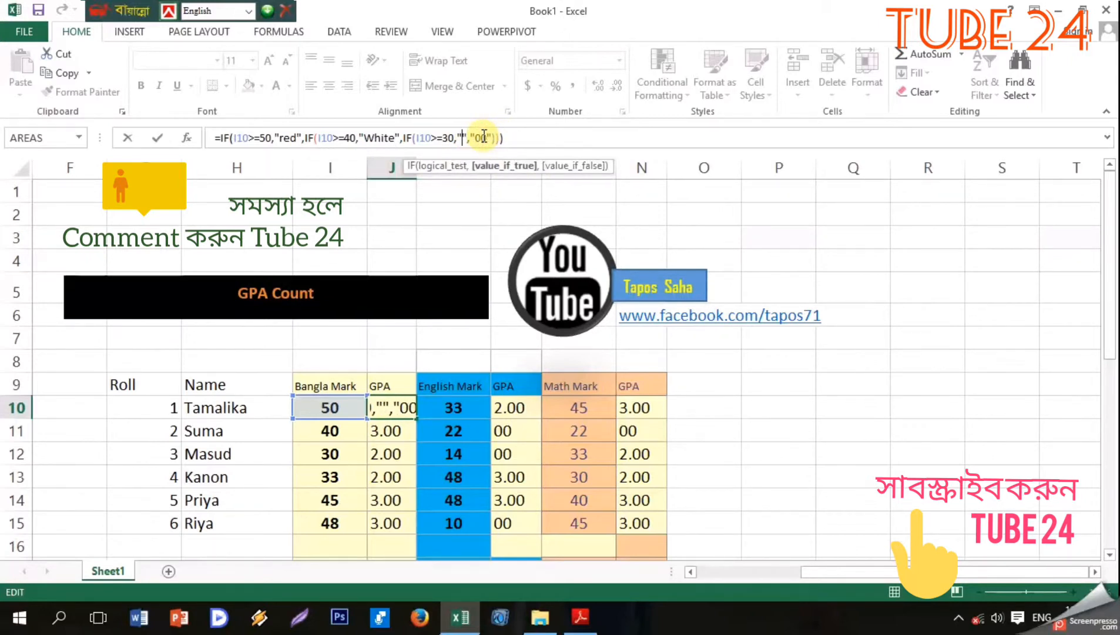
pyautogui.write('gree')
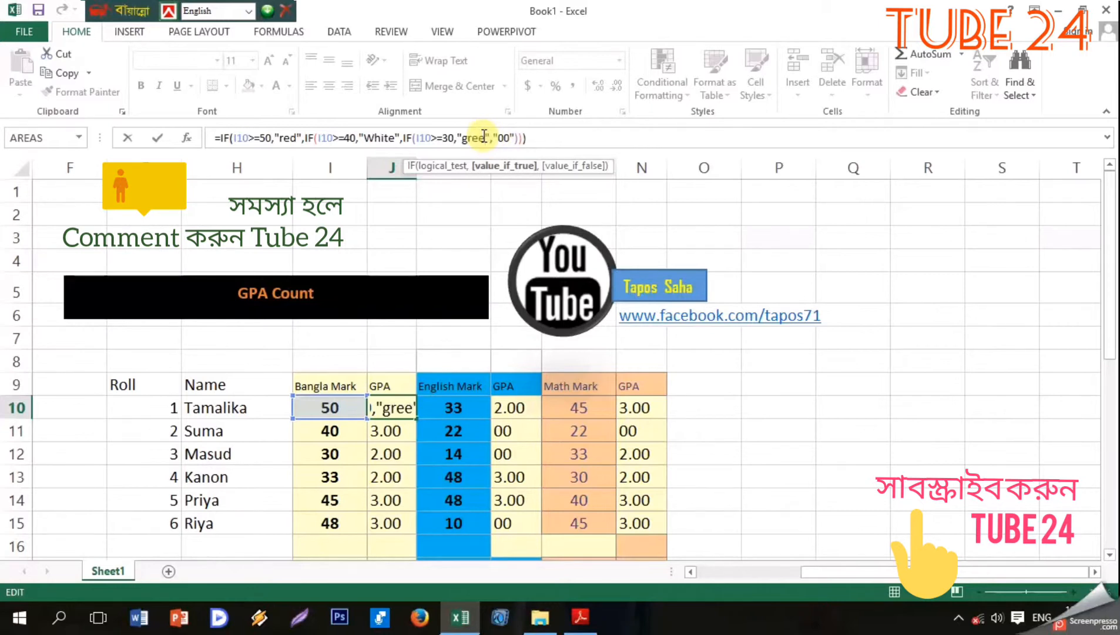
pyautogui.write('n')
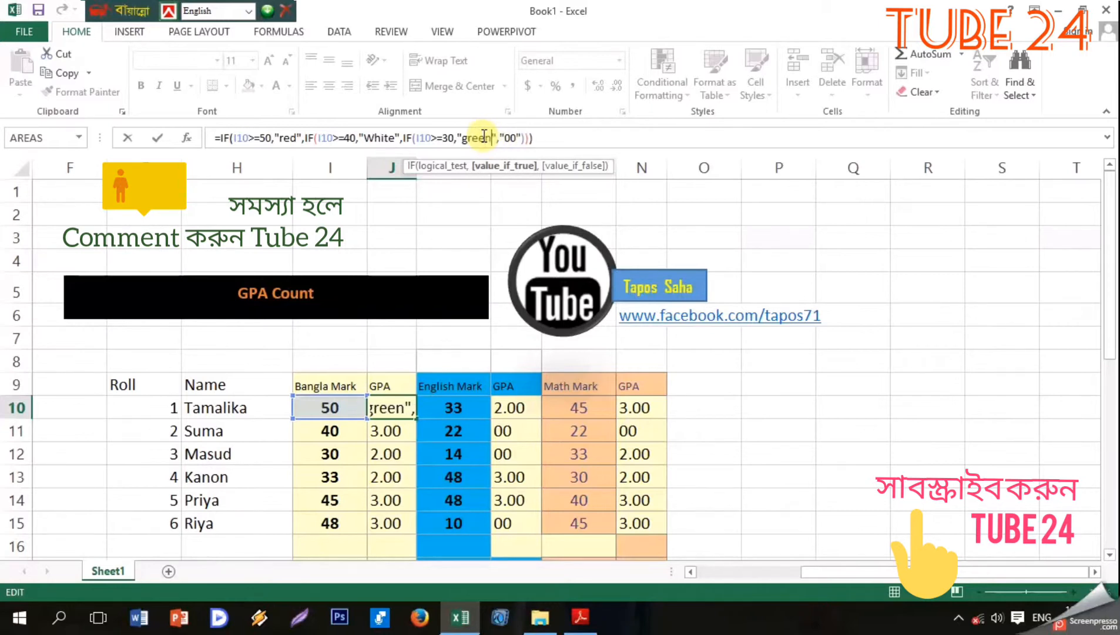
# Set the J10 formula's final fallback result to "black" and fill the formula down to J15.
pyautogui.click(517, 138)
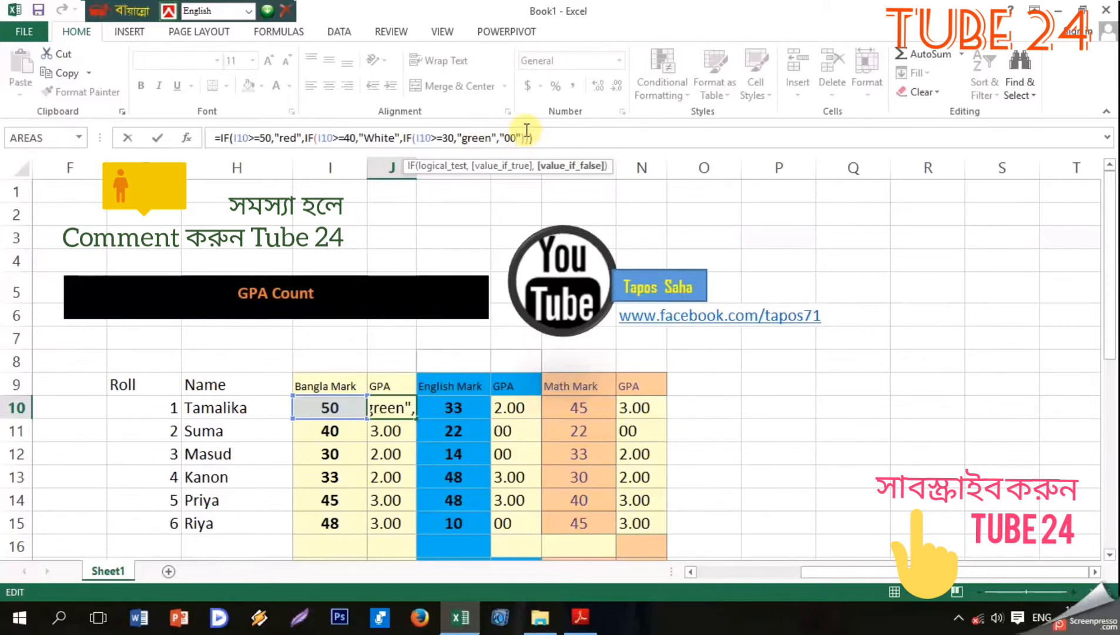
pyautogui.press('BackSpace')
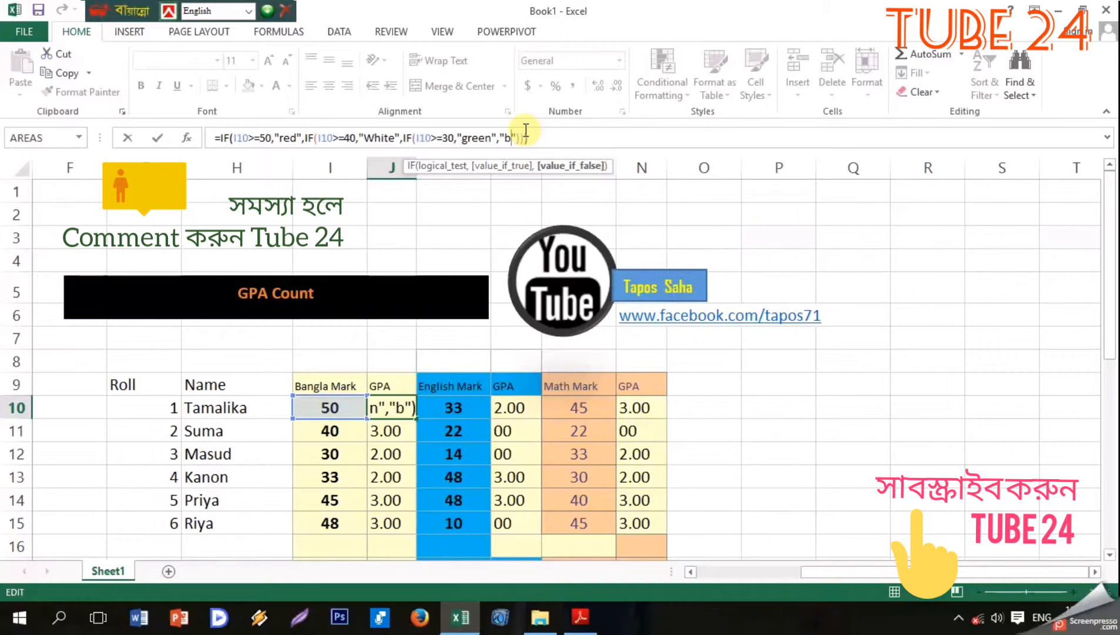
pyautogui.write('black')
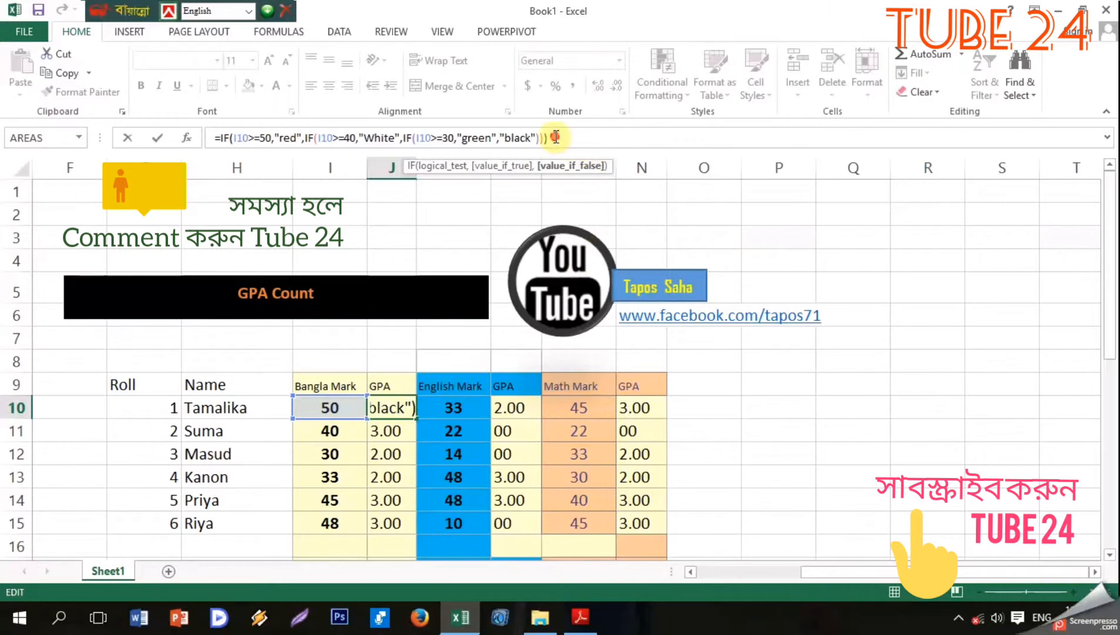
pyautogui.press('Return')
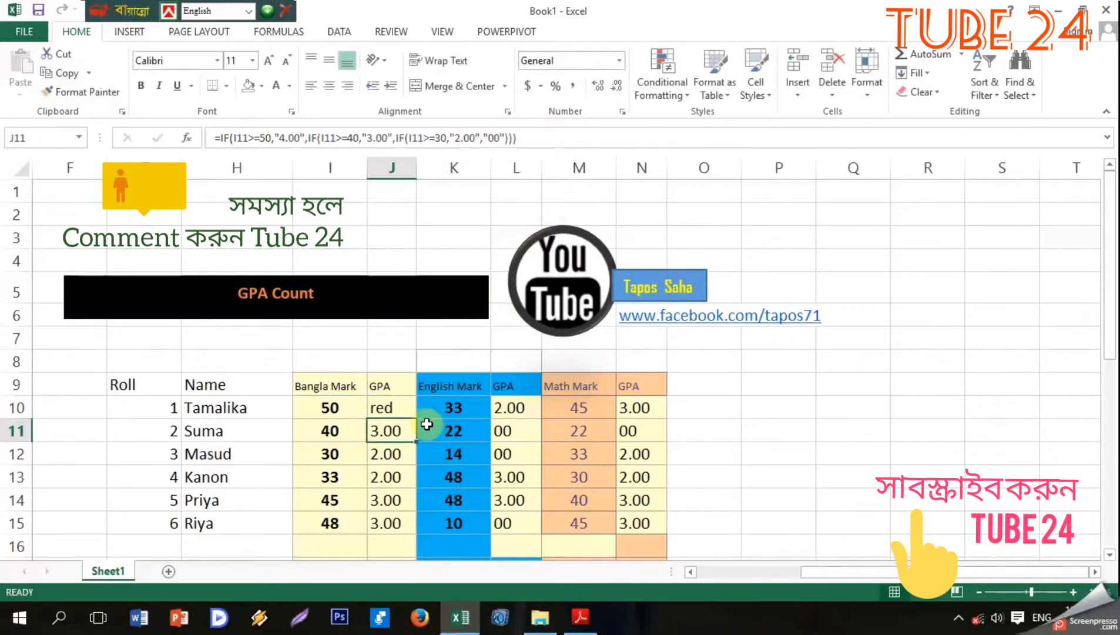
pyautogui.click(406, 412)
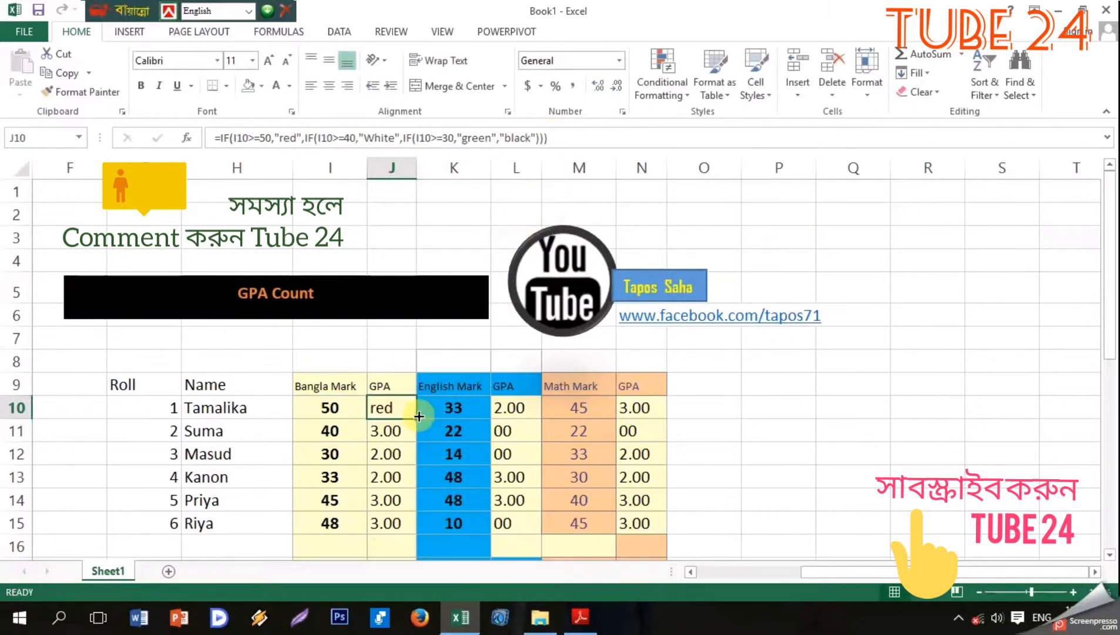
pyautogui.moveTo(417, 417); pyautogui.dragTo(418, 529)
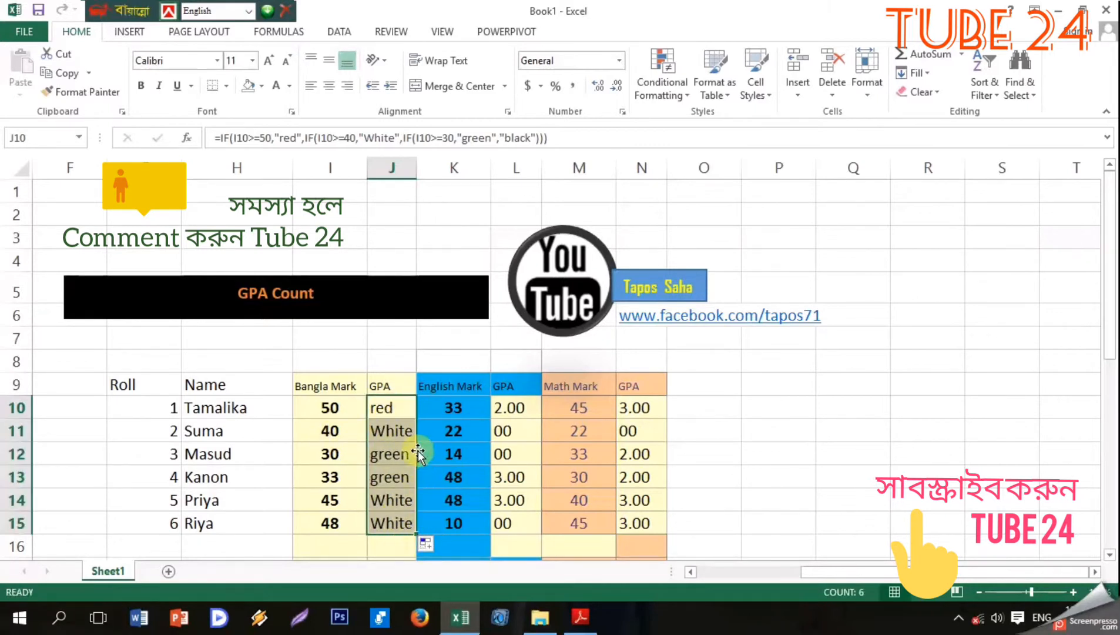
# Copy the colour-word formula from J10 and paste it into the English GPA cell L10.
pyautogui.click(409, 408)
pyautogui.rightClick(405, 408)
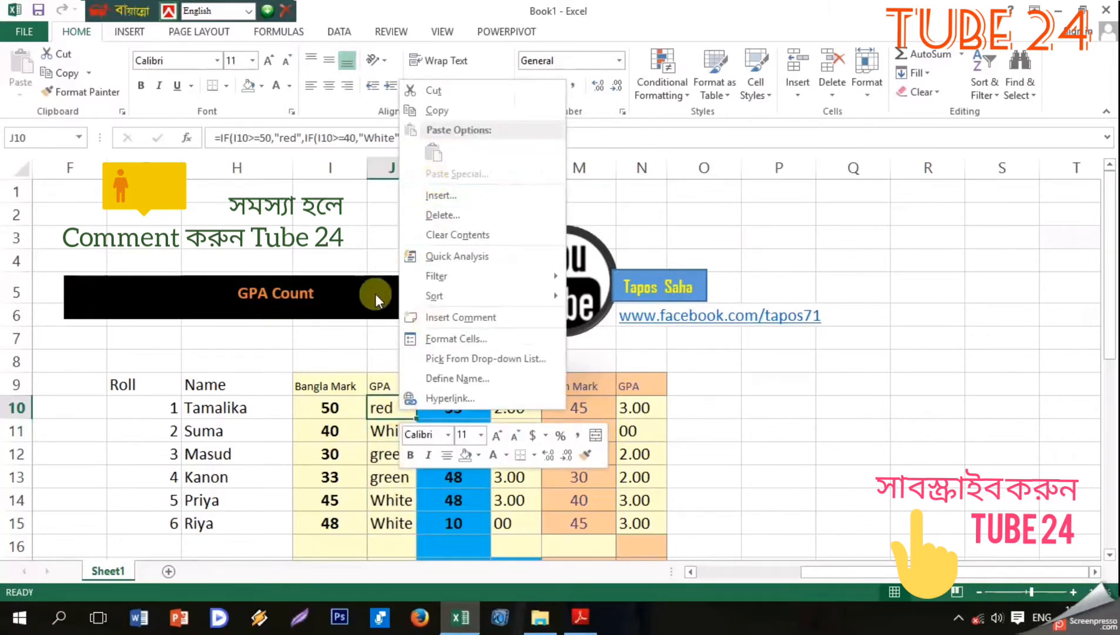
pyautogui.click(435, 111)
pyautogui.click(510, 408)
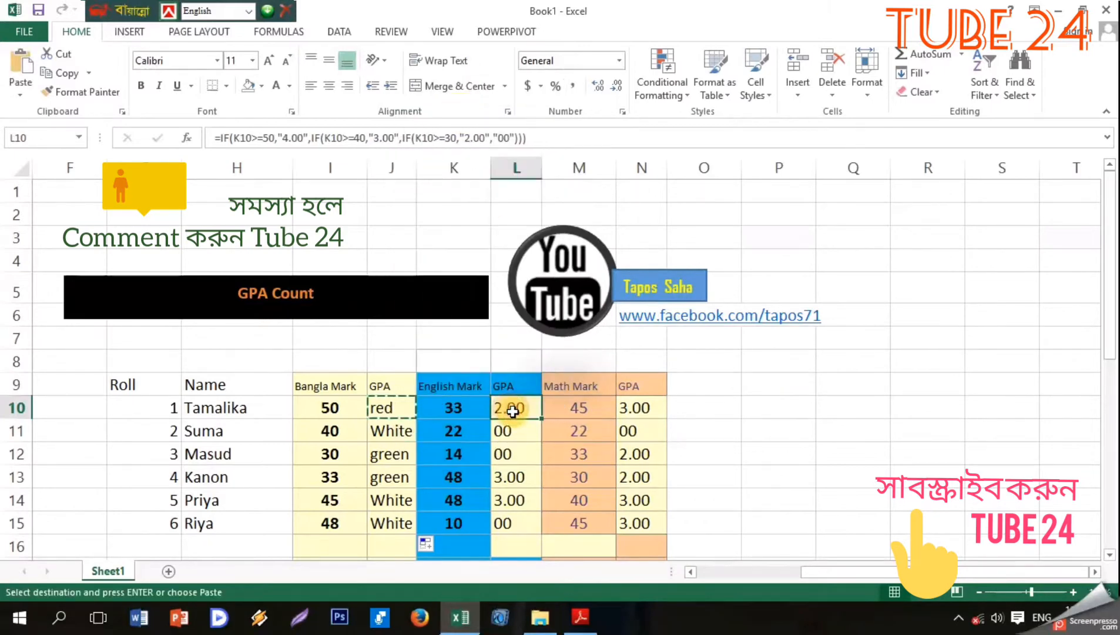
pyautogui.rightClick(526, 411)
pyautogui.click(547, 154)
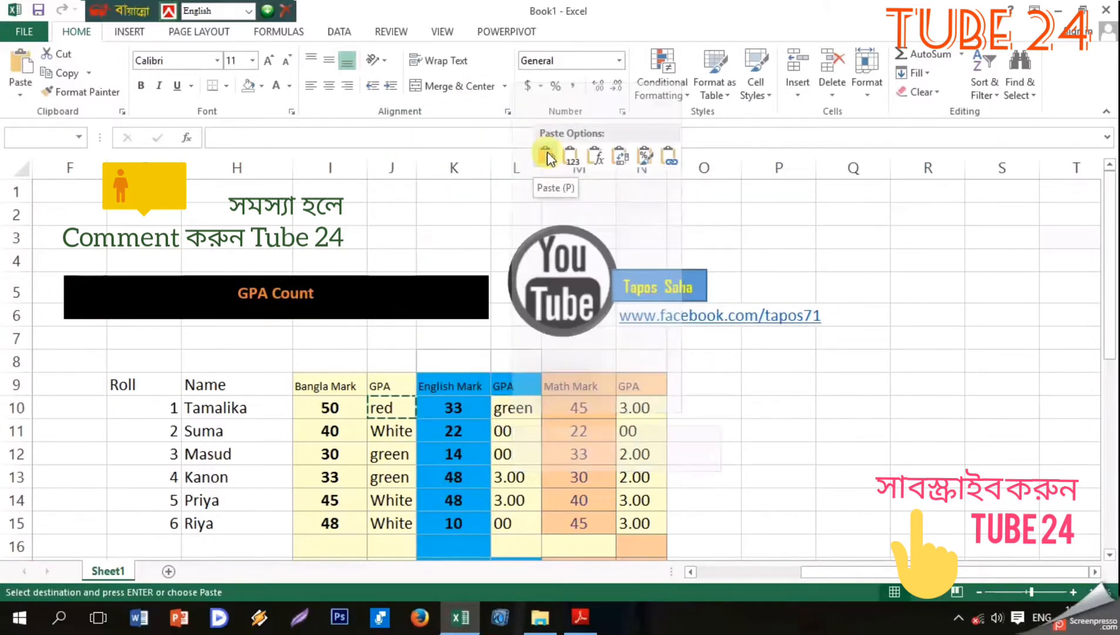
# Try to paste the copied colour-word formula into the Math GPA cell N10.
pyautogui.doubleClick(626, 408)
pyautogui.rightClick(624, 411)
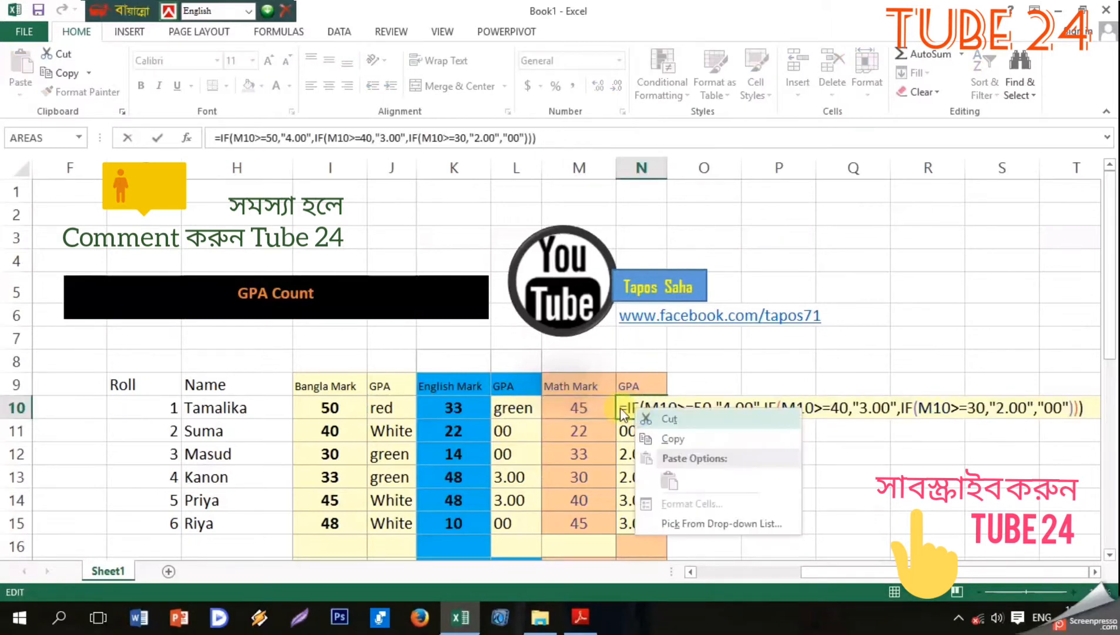
pyautogui.click(524, 412)
pyautogui.click(531, 413)
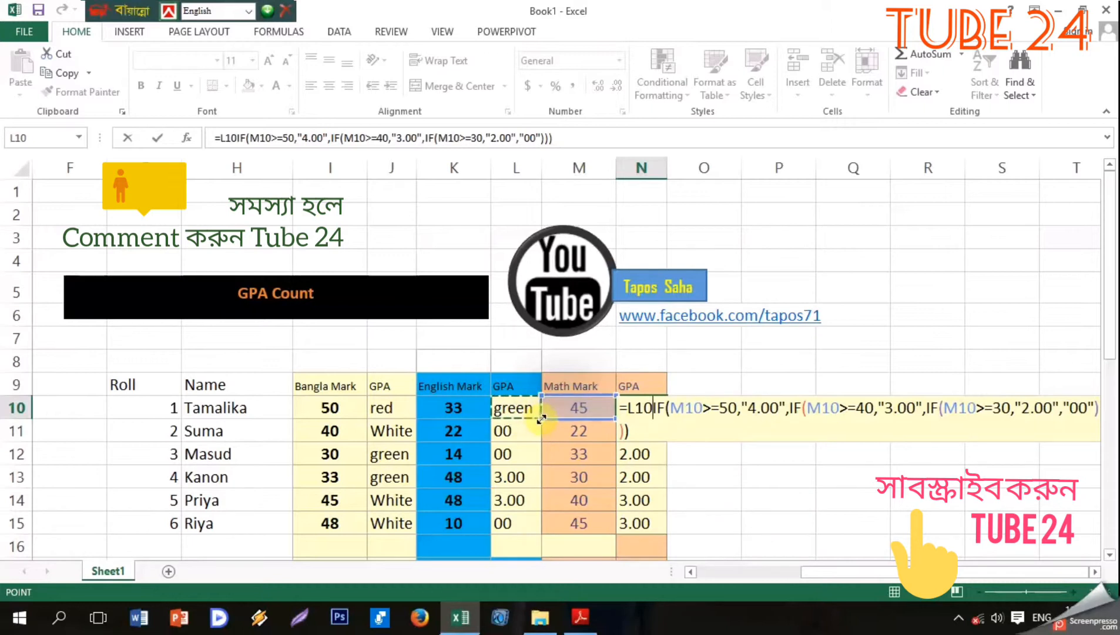
pyautogui.click(545, 454)
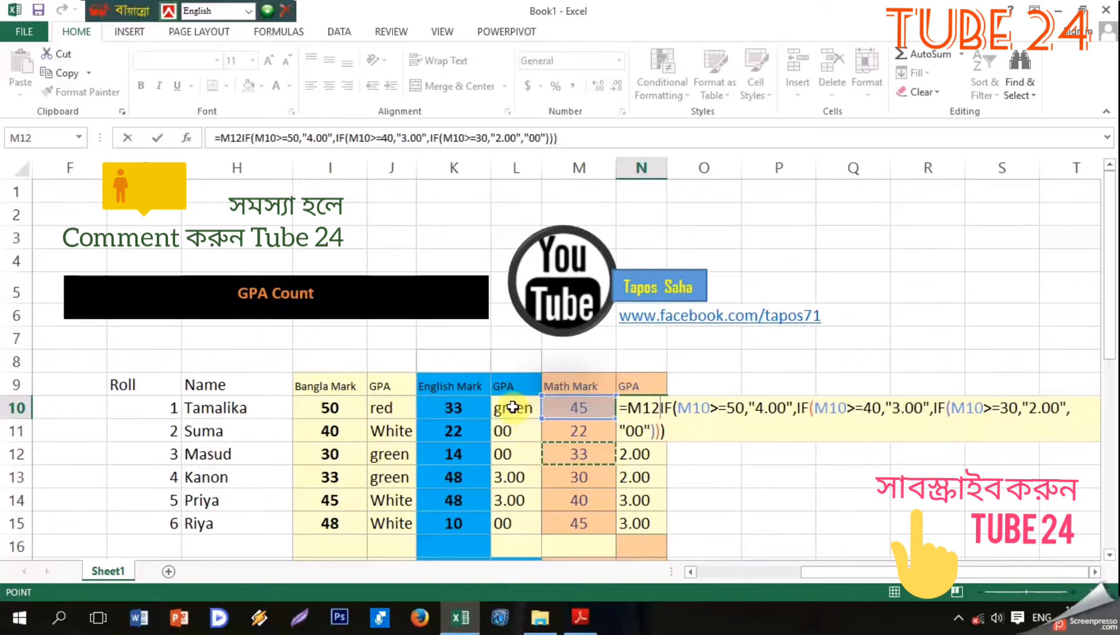
# Fill the English colour-word formula from L10 down to L15.
pyautogui.click(526, 420)
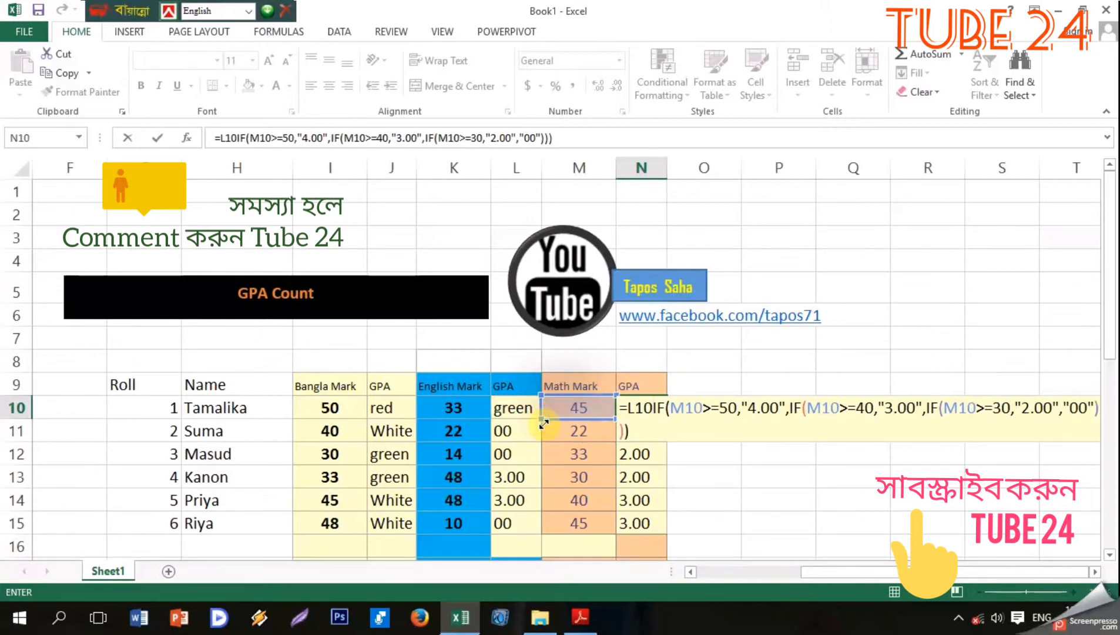
pyautogui.moveTo(540, 421); pyautogui.dragTo(544, 529)
pyautogui.click(531, 419)
# Delete the entire formula from the Math GPA cell N10.
pyautogui.click(639, 408)
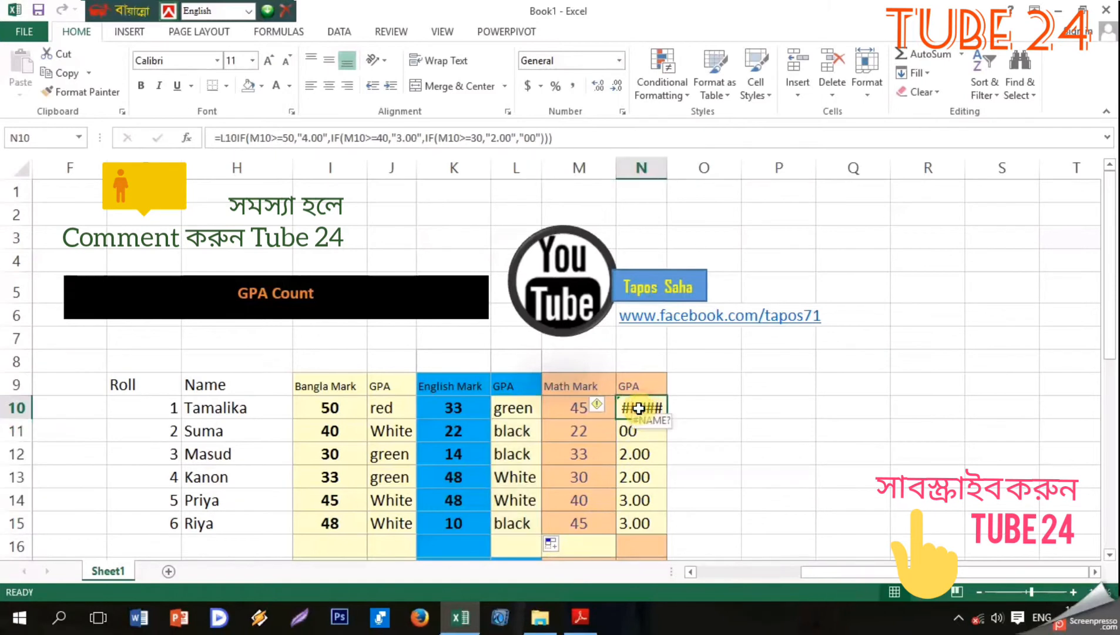
pyautogui.rightClick(639, 407)
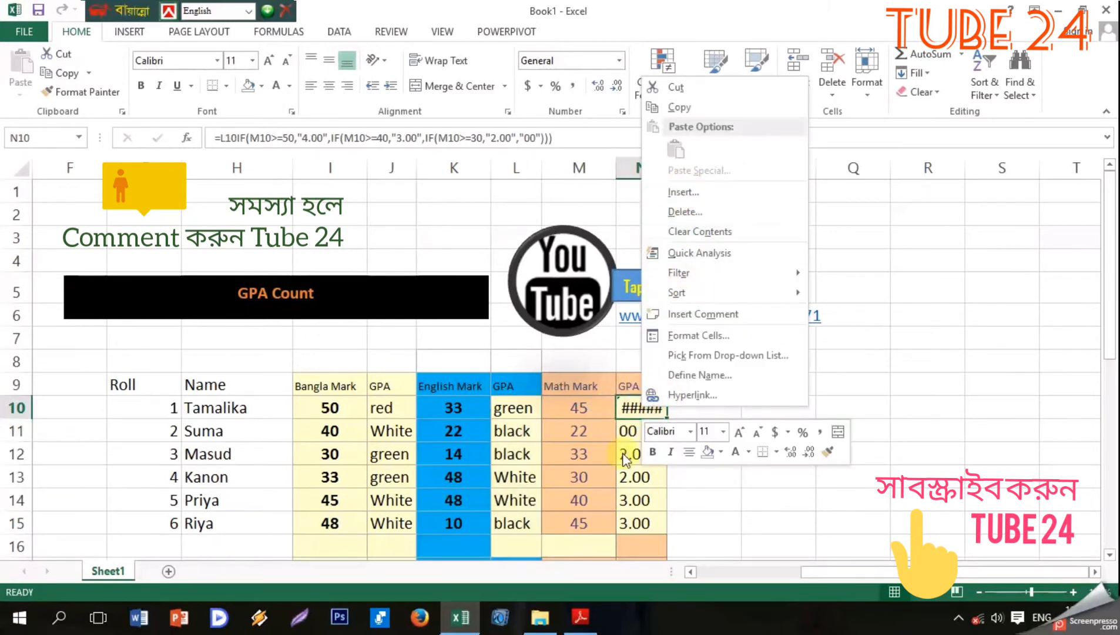
pyautogui.click(624, 409)
pyautogui.doubleClick(624, 410)
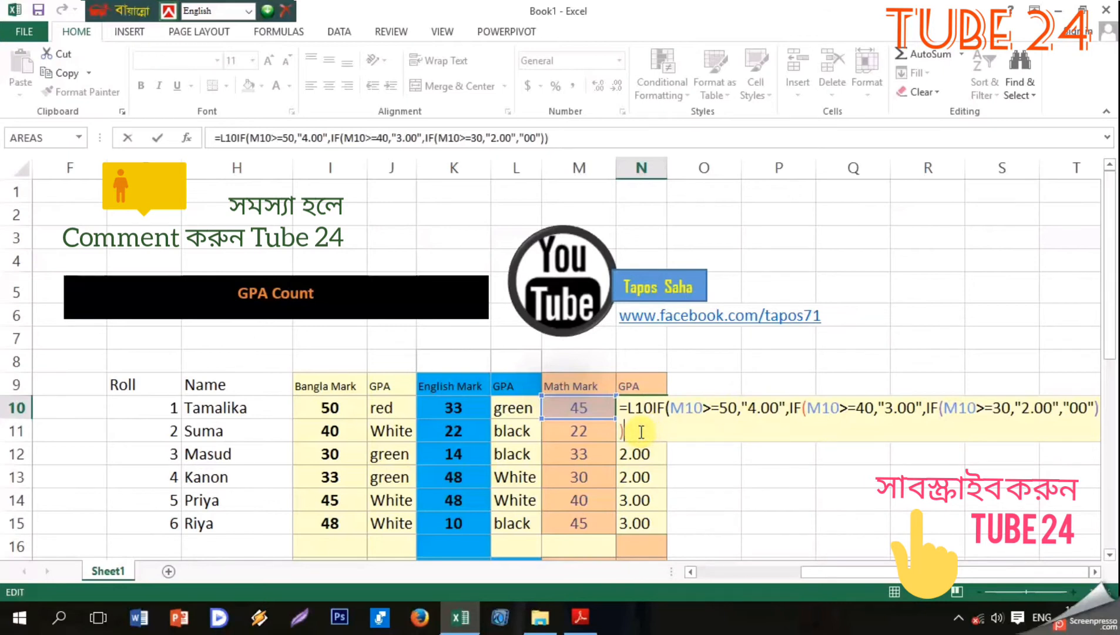
pyautogui.press('BackSpace')
pyautogui.press('BackSpace')
pyautogui.press('BackSpace')
pyautogui.press('BackSpace')
pyautogui.press('BackSpace')
pyautogui.press('BackSpace')
pyautogui.press('BackSpace')
pyautogui.press('BackSpace')
pyautogui.press('BackSpace')
pyautogui.press('BackSpace')
pyautogui.press('BackSpace')
pyautogui.press('BackSpace')
pyautogui.press('BackSpace')
pyautogui.press('BackSpace')
pyautogui.press('BackSpace')
pyautogui.press('BackSpace')
pyautogui.press('BackSpace')
pyautogui.press('BackSpace')
pyautogui.press('BackSpace')
pyautogui.press('BackSpace')
pyautogui.press('BackSpace')
pyautogui.press('BackSpace')
pyautogui.press('BackSpace')
pyautogui.press('BackSpace')
pyautogui.press('BackSpace')
pyautogui.press('BackSpace')
pyautogui.press('BackSpace')
pyautogui.press('BackSpace')
pyautogui.press('BackSpace')
pyautogui.press('BackSpace')
pyautogui.press('BackSpace')
pyautogui.press('BackSpace')
pyautogui.press('BackSpace')
pyautogui.press('BackSpace')
pyautogui.press('BackSpace')
pyautogui.press('BackSpace')
pyautogui.press('BackSpace')
pyautogui.press('BackSpace')
pyautogui.press('BackSpace')
pyautogui.press('BackSpace')
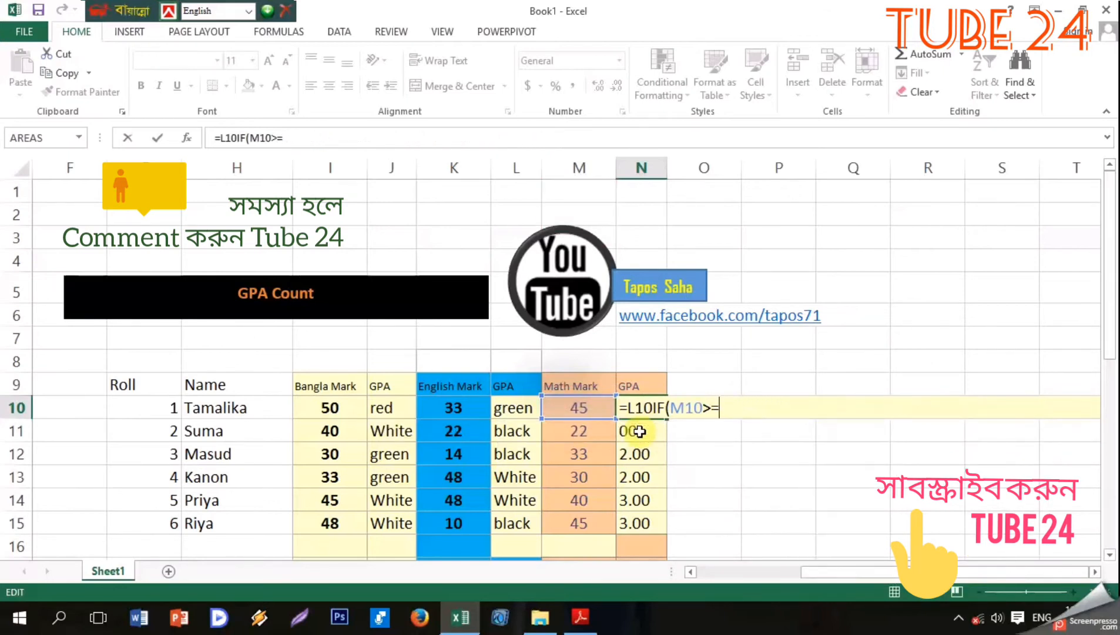
pyautogui.rightClick(637, 412)
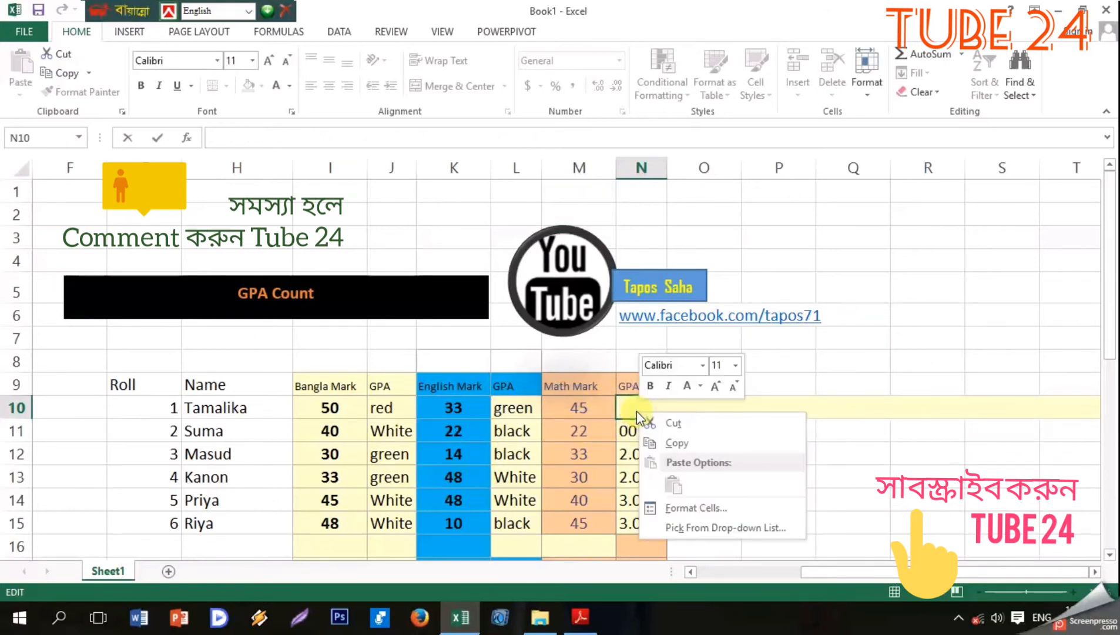
pyautogui.press('Escape')
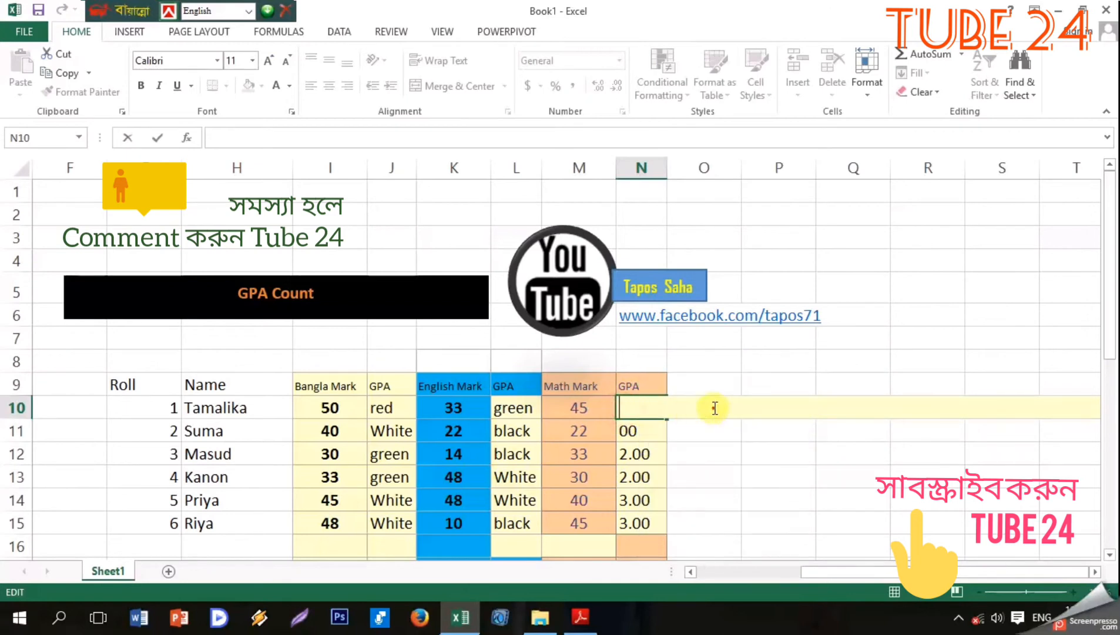
pyautogui.click(718, 362)
pyautogui.click(868, 409)
pyautogui.click(632, 408)
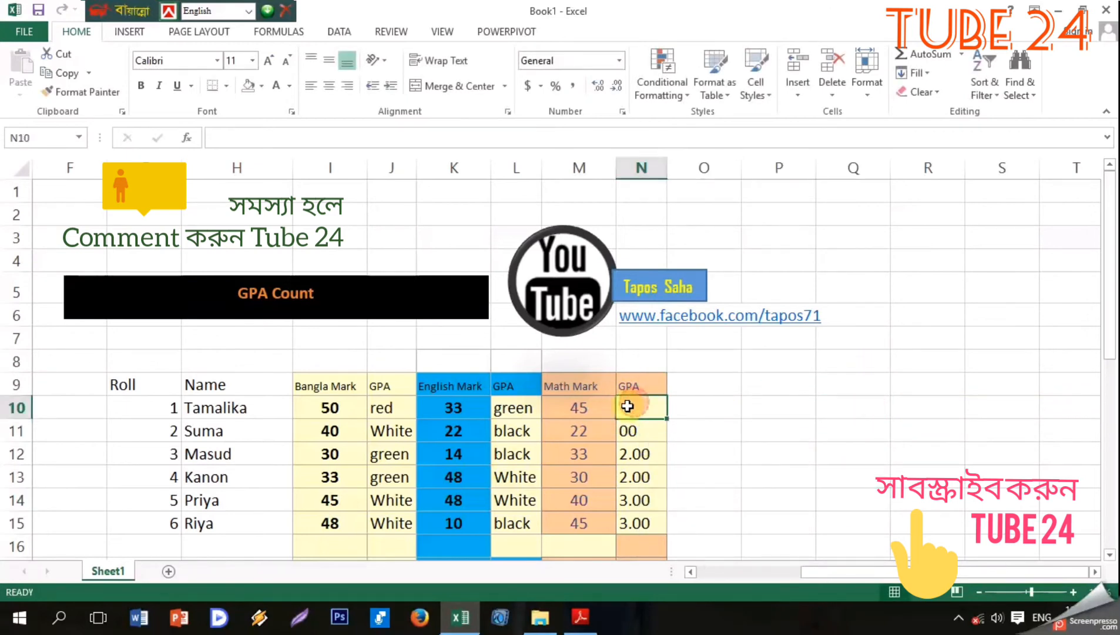
pyautogui.rightClick(632, 408)
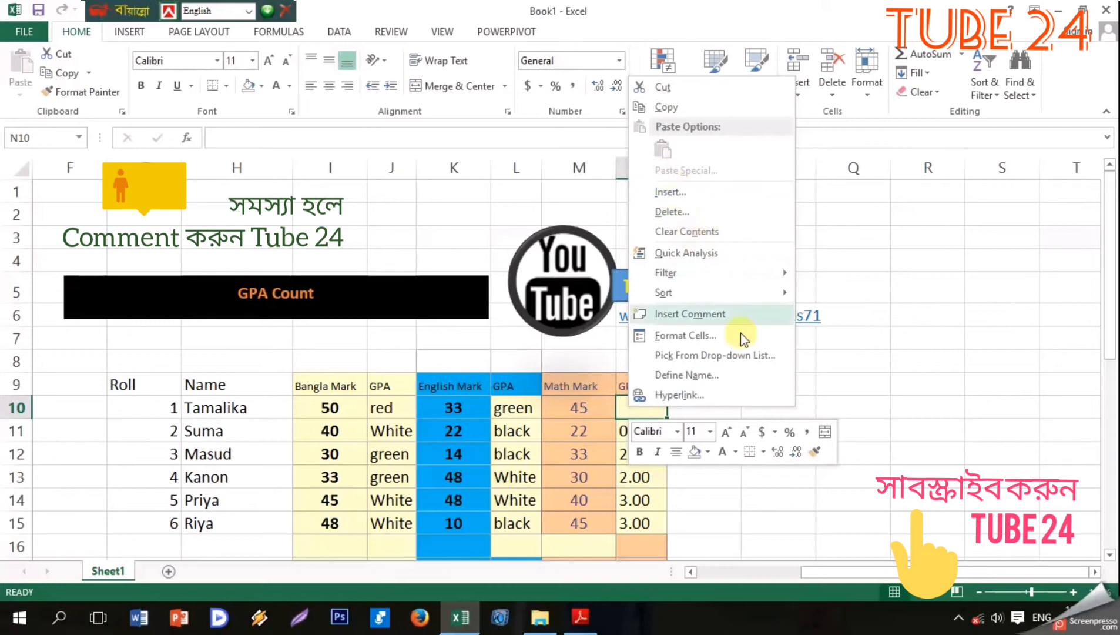
pyautogui.press('Escape')
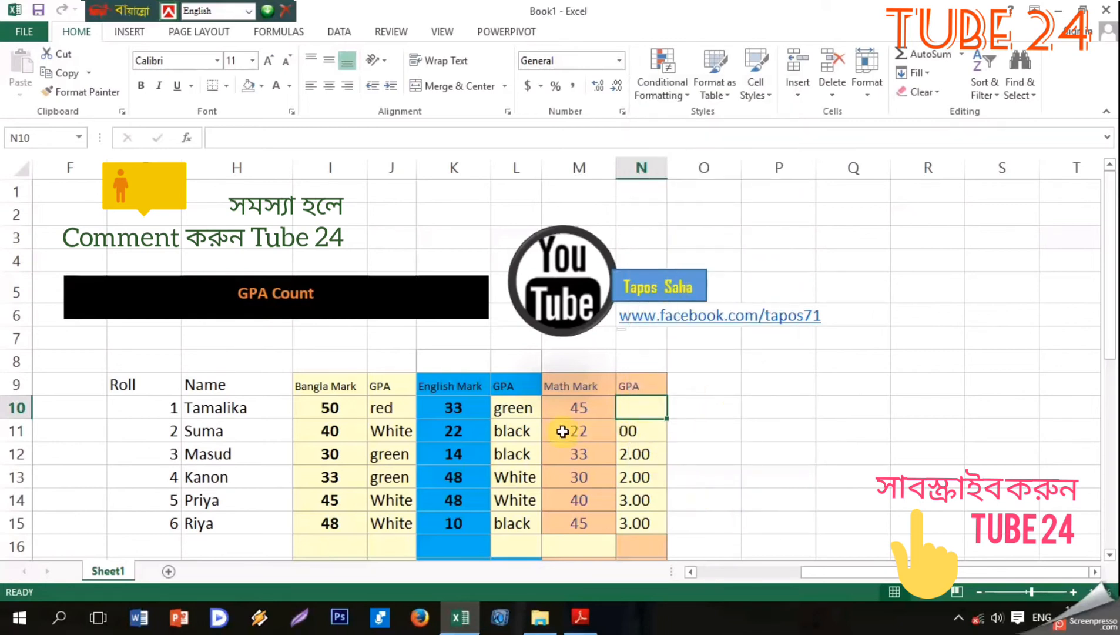
pyautogui.click(526, 431)
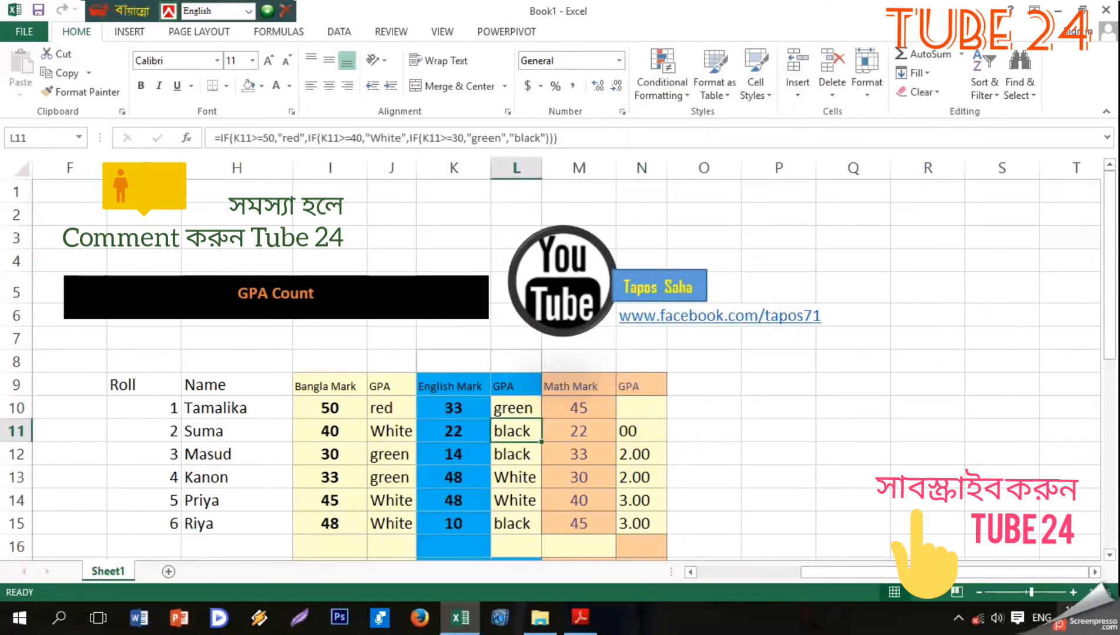
pyautogui.click(958, 618)
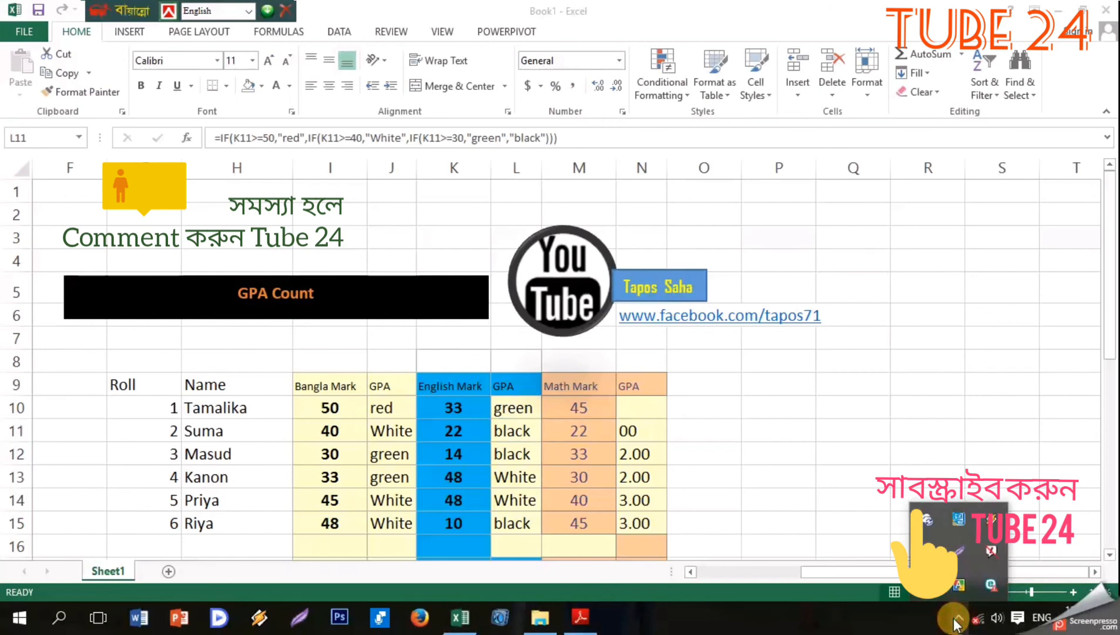